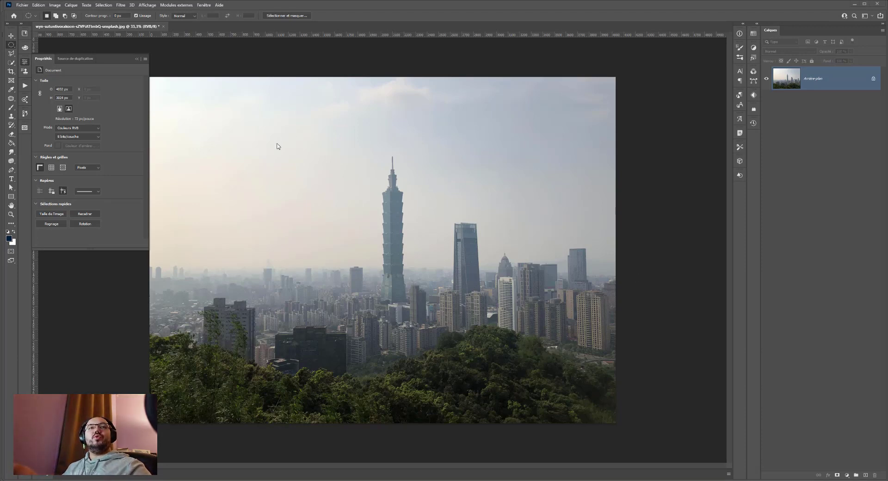
# - Hide the document properties and add a Niveaux (Levels) adjustment layer above the skyline photo
pyautogui.click(26, 62)
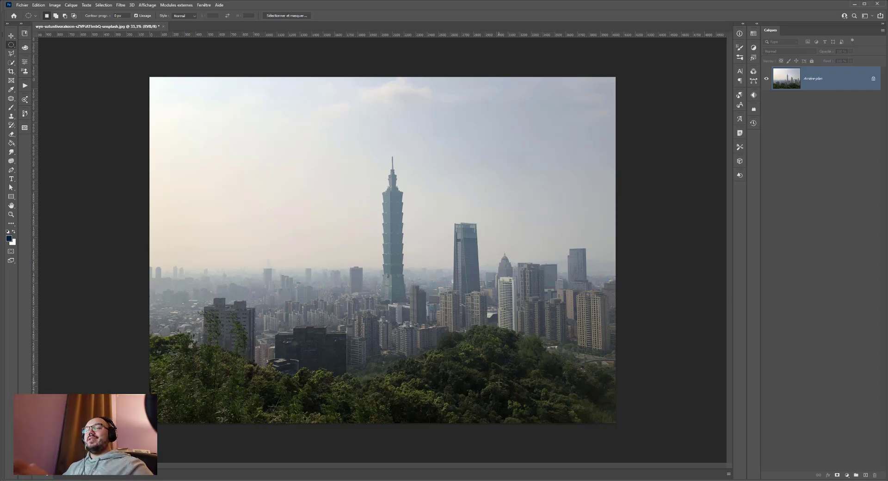
pyautogui.click(846, 475)
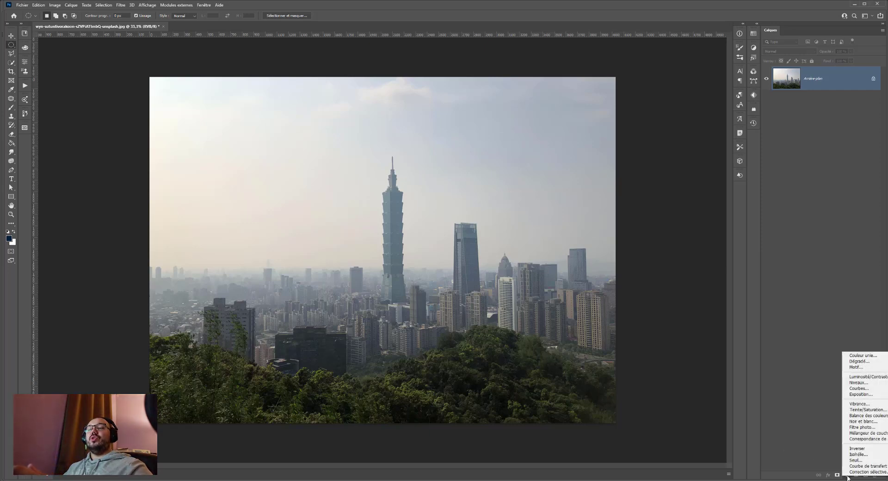
pyautogui.click(854, 382)
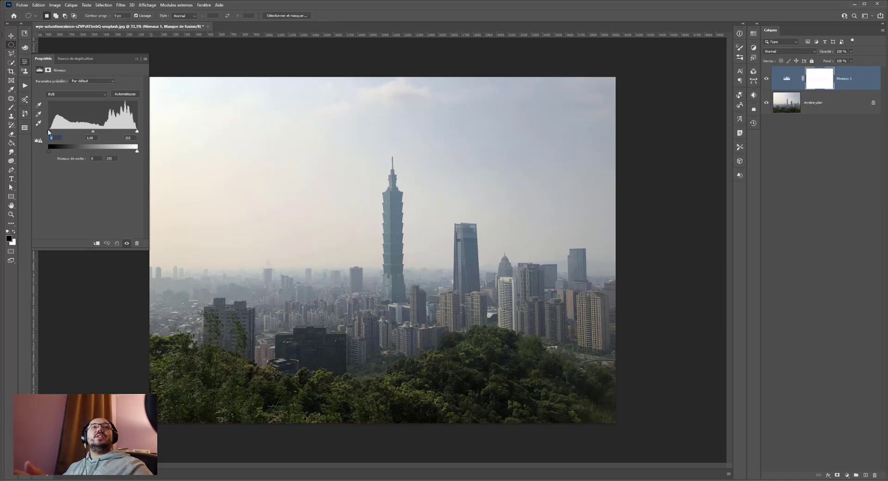
# - Try darker shadows and brighter highlights in the Levels layer, restoring the input levels to 0 and 255
pyautogui.moveTo(48, 131); pyautogui.dragTo(64, 130)
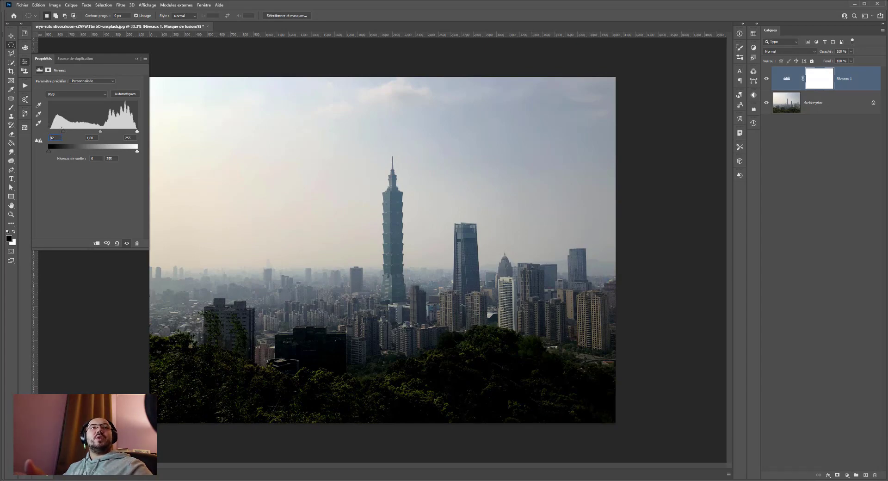
pyautogui.moveTo(64, 132); pyautogui.dragTo(40, 128)
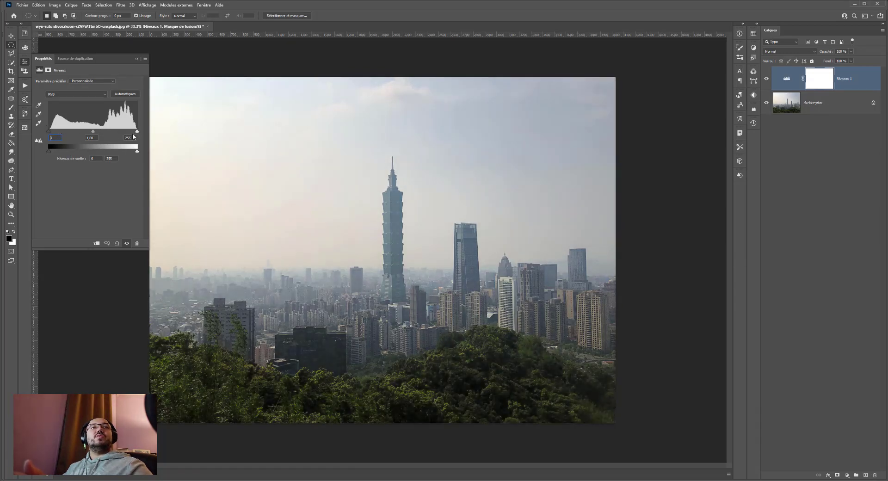
pyautogui.moveTo(136, 131); pyautogui.dragTo(123, 132)
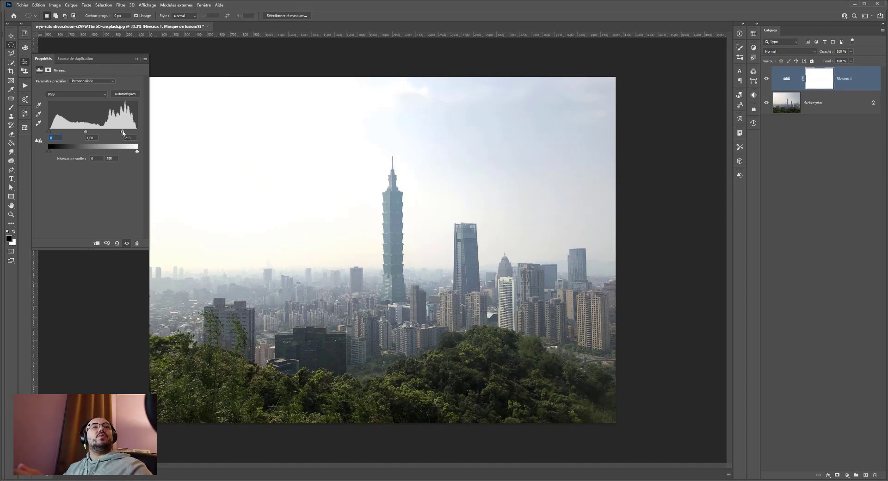
pyautogui.moveTo(122, 131); pyautogui.dragTo(137, 132)
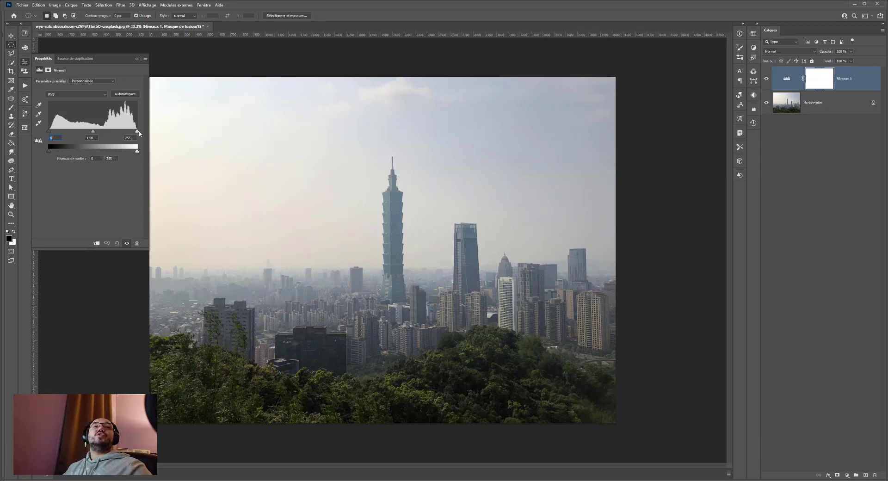
pyautogui.moveTo(137, 132)
pyautogui.mouseDown()
pyautogui.moveTo(124, 133)
pyautogui.moveTo(147, 134)
pyautogui.mouseUp()
pyautogui.moveTo(93, 131)
pyautogui.mouseDown()
pyautogui.moveTo(105, 133)
pyautogui.moveTo(92, 132)
pyautogui.mouseUp()
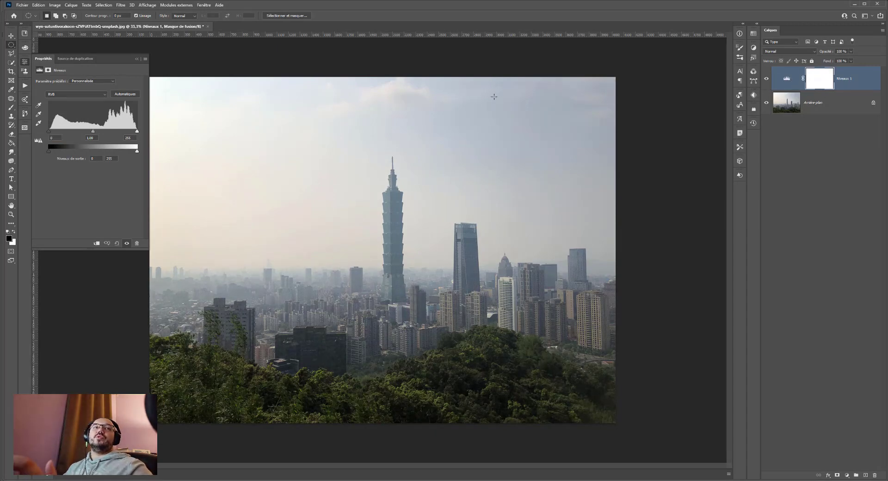
# - Try hiding the Levels effect over the sky with black Brush strokes on its mask while changing the midtone and shadow input levels
pyautogui.press('b')
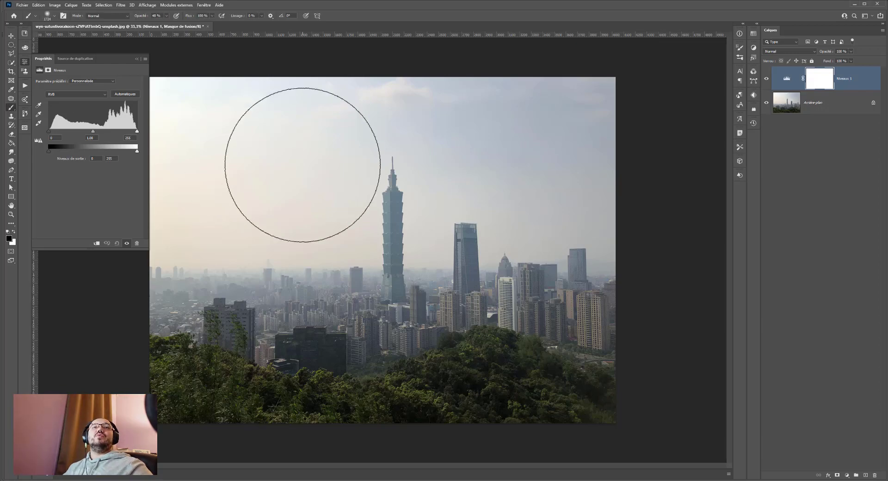
pyautogui.moveTo(301, 165); pyautogui.dragTo(456, 232)
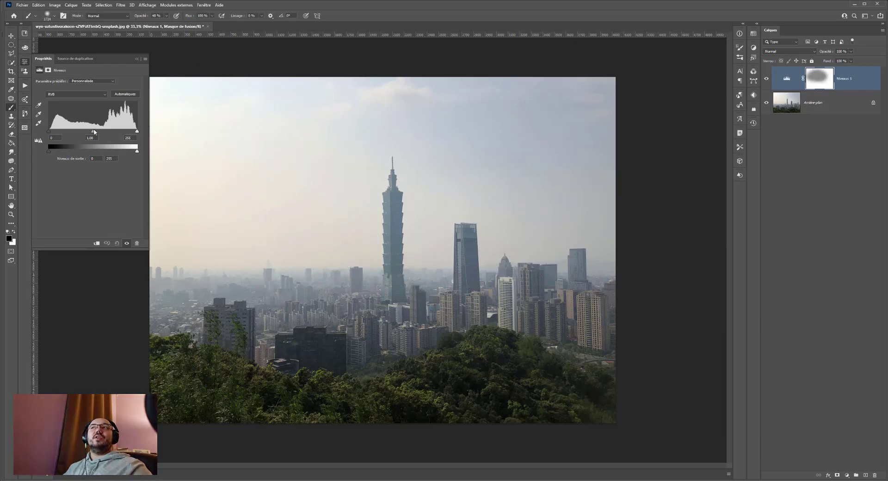
pyautogui.moveTo(94, 132); pyautogui.dragTo(74, 132)
pyautogui.moveTo(583, 203)
pyautogui.mouseDown()
pyautogui.moveTo(396, 224)
pyautogui.moveTo(533, 234)
pyautogui.mouseUp()
pyautogui.moveTo(166, 19); pyautogui.dragTo(184, 23)
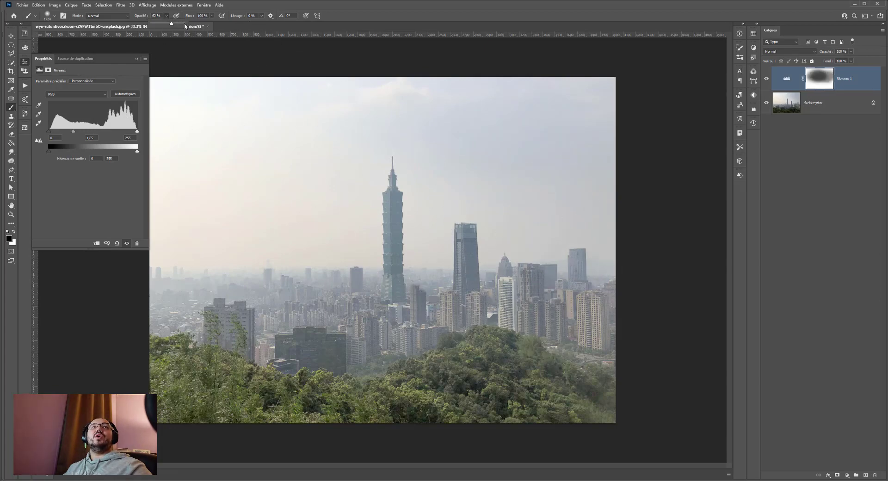
pyautogui.moveTo(340, 199)
pyautogui.mouseDown()
pyautogui.moveTo(367, 188)
pyautogui.moveTo(521, 190)
pyautogui.moveTo(299, 224)
pyautogui.mouseUp()
pyautogui.moveTo(48, 132); pyautogui.dragTo(75, 131)
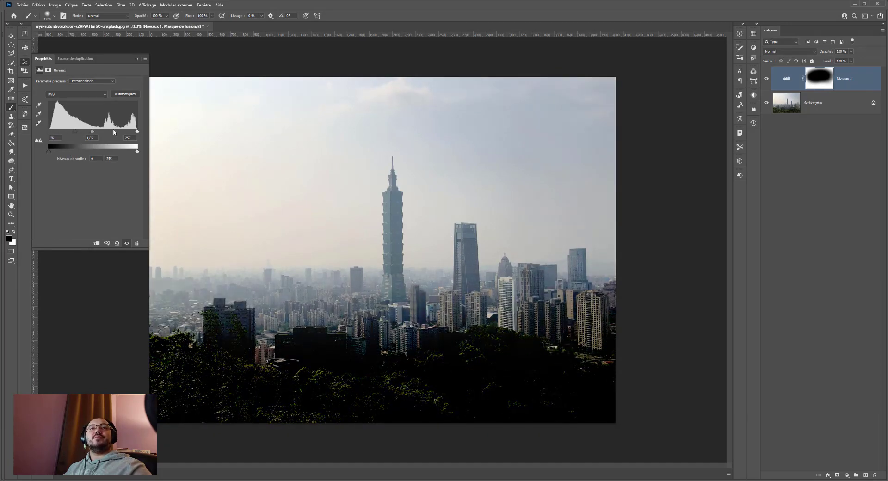
# - Undo the Levels slider changes and all the brush strokes on the layer mask
pyautogui.hotkey('ctrl', 'z')
pyautogui.hotkey('ctrl', 'z')
pyautogui.hotkey('ctrl', 'z')
pyautogui.hotkey('ctrl', 'z')
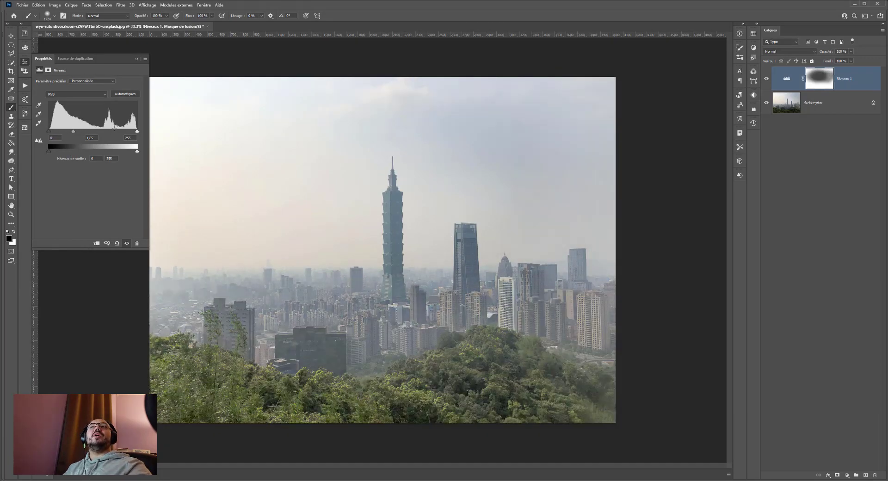
pyautogui.hotkey('ctrl', 'z')
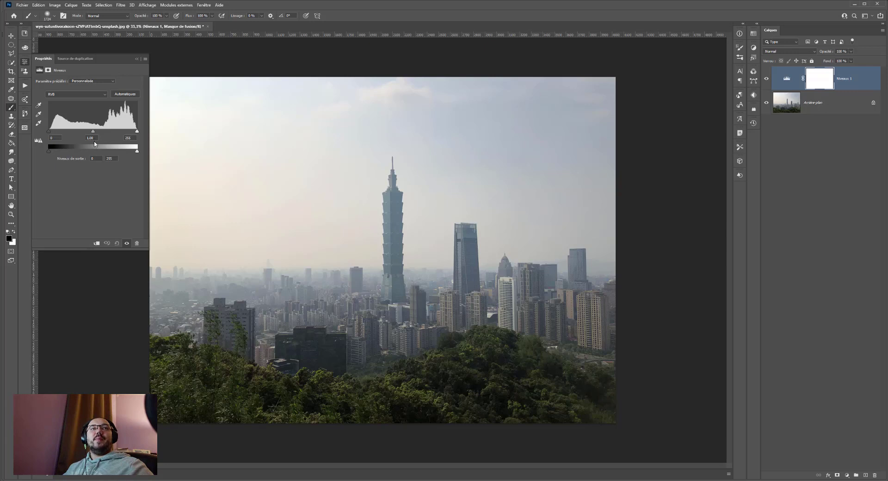
# - Apply the merged RGB image to the Levels mask in Produit mode at 100% opacity, and compare with the layer hidden and shown
pyautogui.click(54, 5)
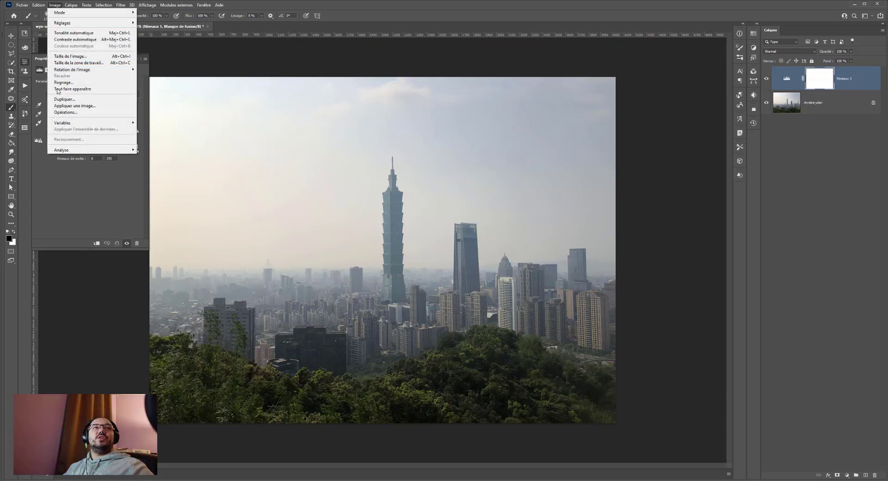
pyautogui.click(74, 106)
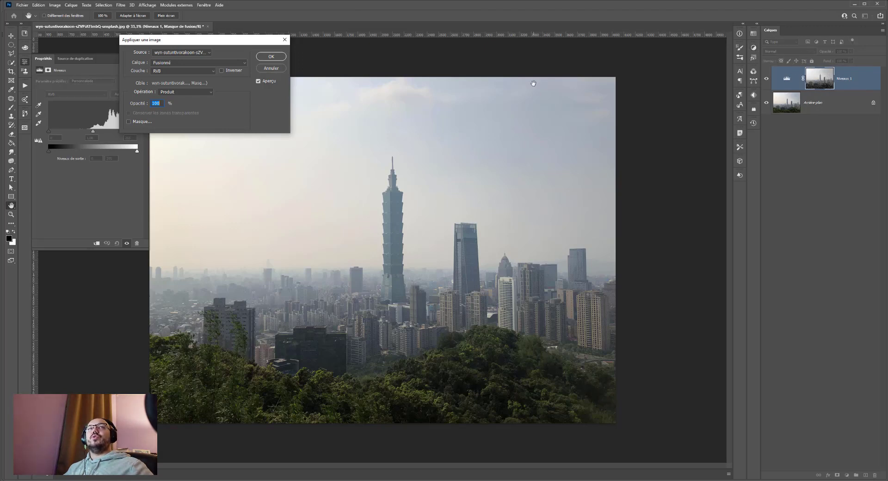
pyautogui.click(271, 56)
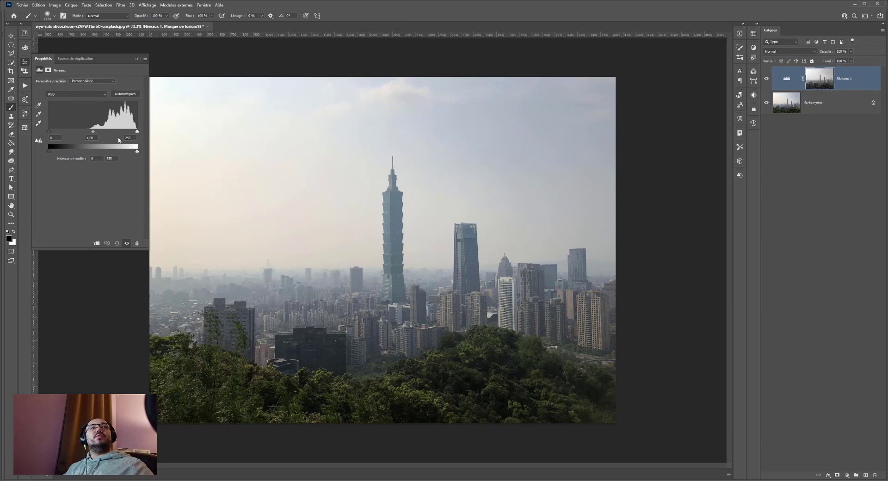
pyautogui.click(127, 244)
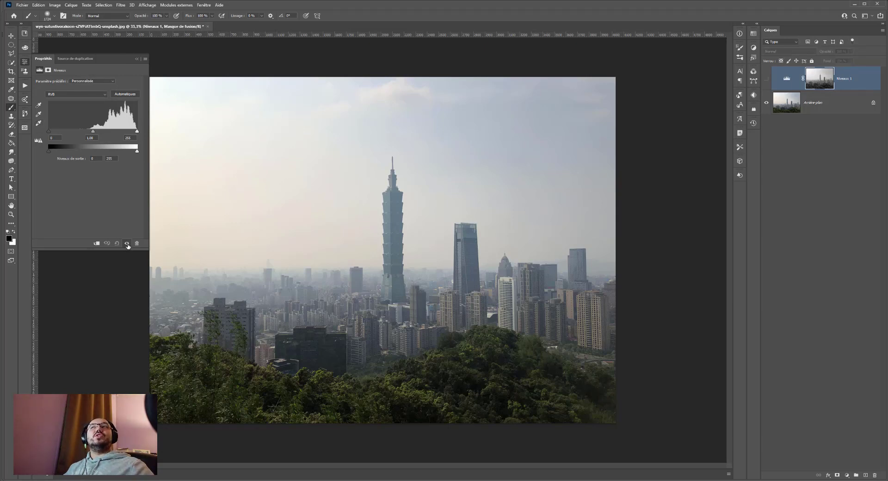
pyautogui.click(127, 243)
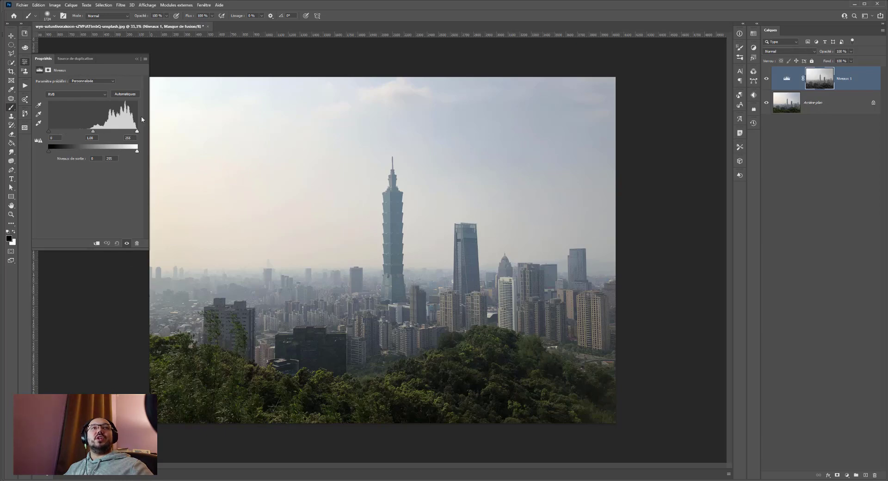
# - Raise the Levels midtone input to about 2.2 and compare the photo with the adjustment off and on
pyautogui.moveTo(94, 132); pyautogui.dragTo(72, 132)
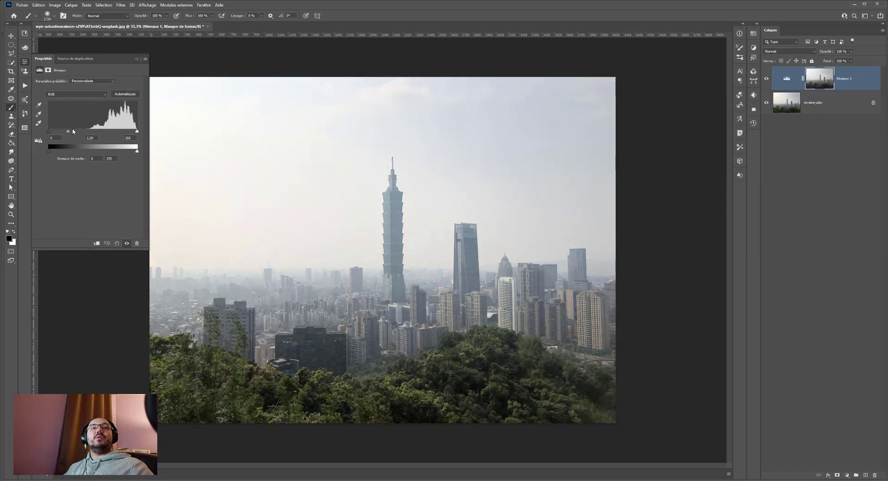
pyautogui.click(126, 243)
pyautogui.click(127, 243)
pyautogui.click(126, 243)
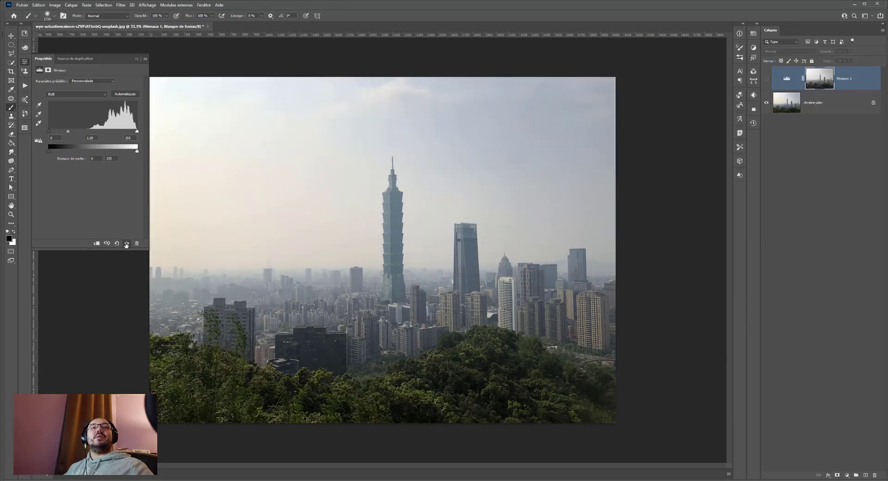
pyautogui.click(127, 244)
pyautogui.click(127, 244)
pyautogui.click(126, 243)
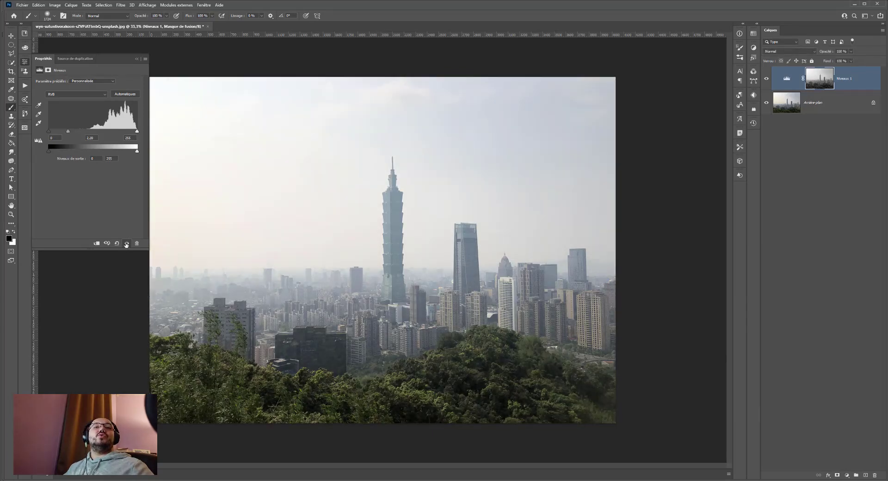
pyautogui.click(126, 243)
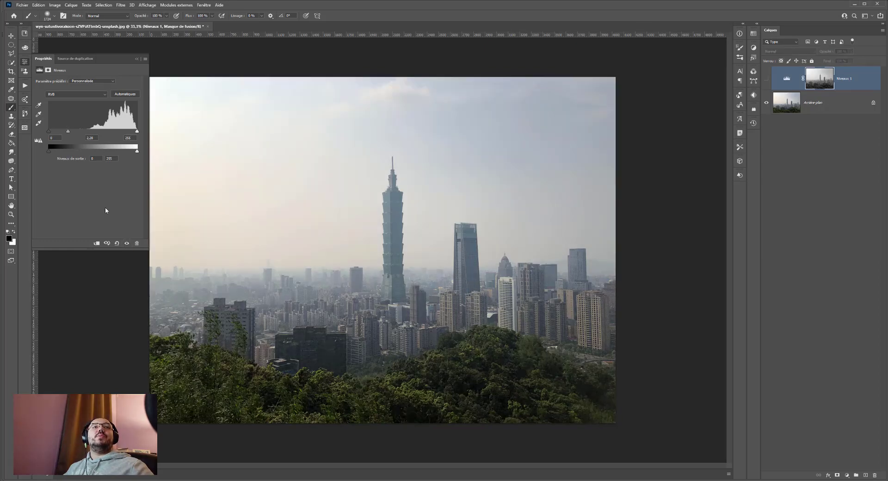
pyautogui.click(126, 244)
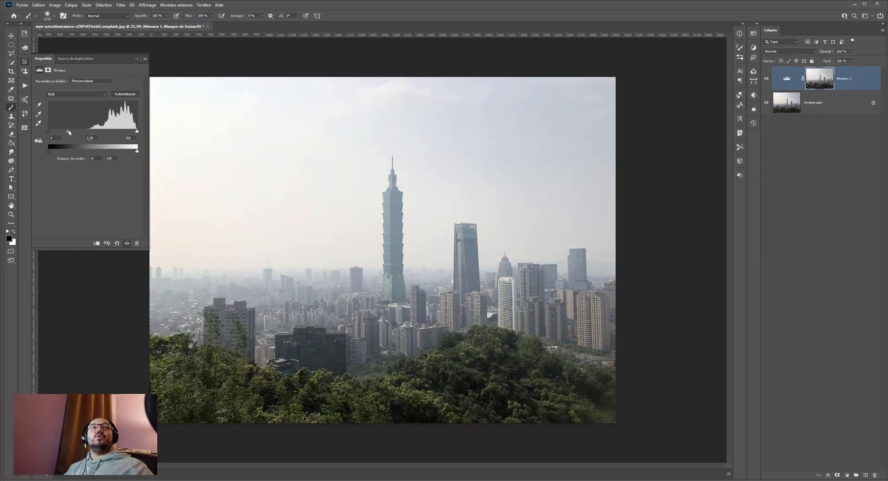
# - Set the Levels input values to about 29, 0.87 and 232, and compare the photo with the adjustment off and on
pyautogui.moveTo(68, 132)
pyautogui.mouseDown()
pyautogui.moveTo(135, 132)
pyautogui.moveTo(59, 132)
pyautogui.mouseUp()
pyautogui.click(126, 244)
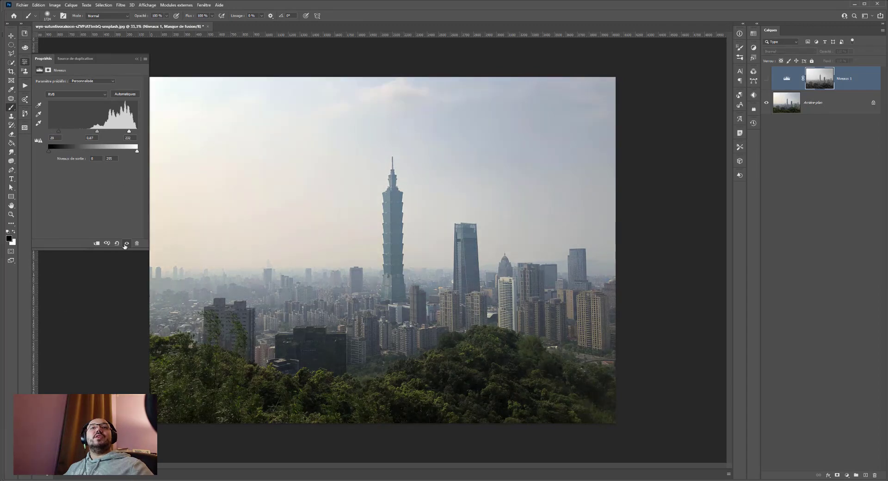
pyautogui.click(126, 244)
pyautogui.click(127, 243)
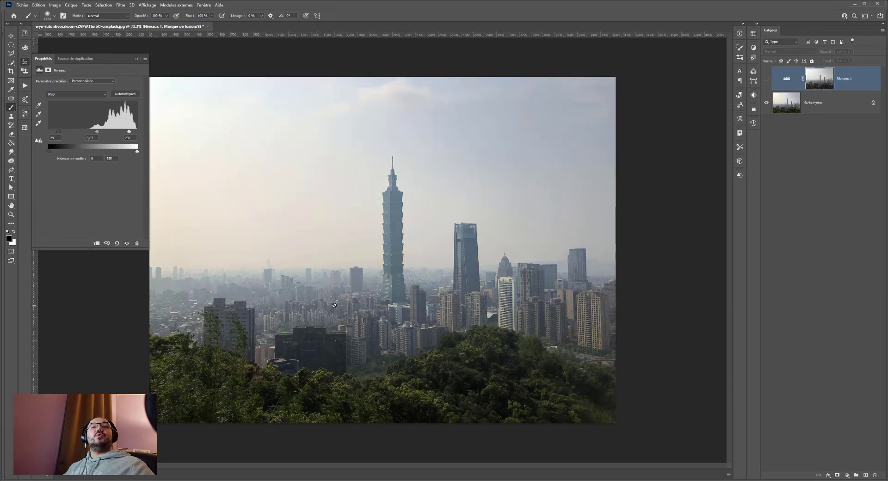
pyautogui.click(126, 243)
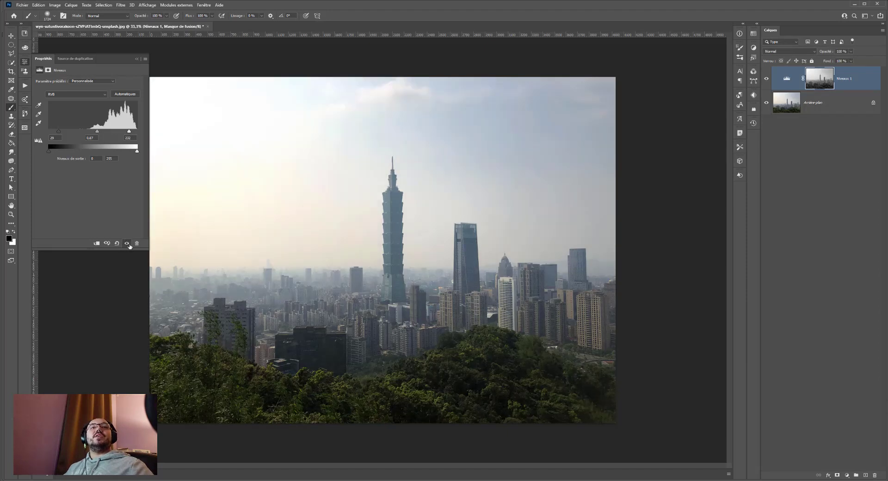
pyautogui.click(126, 244)
pyautogui.click(126, 243)
pyautogui.click(126, 243)
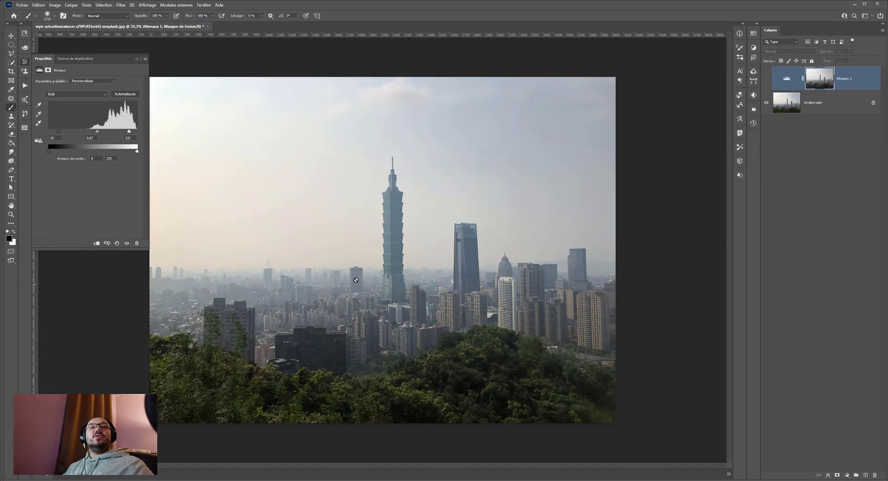
pyautogui.click(128, 243)
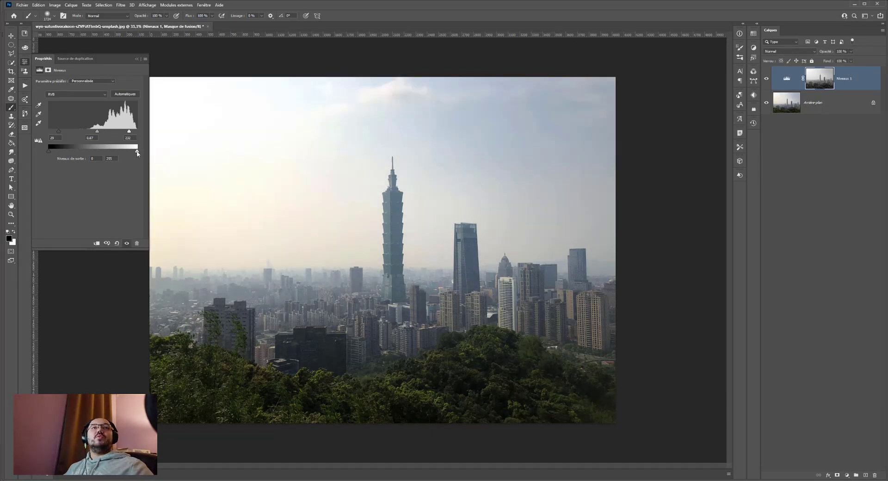
# - Set the Levels output black value to 13, keep output white at 255, and compare the photo before and after
pyautogui.moveTo(133, 151); pyautogui.dragTo(184, 153)
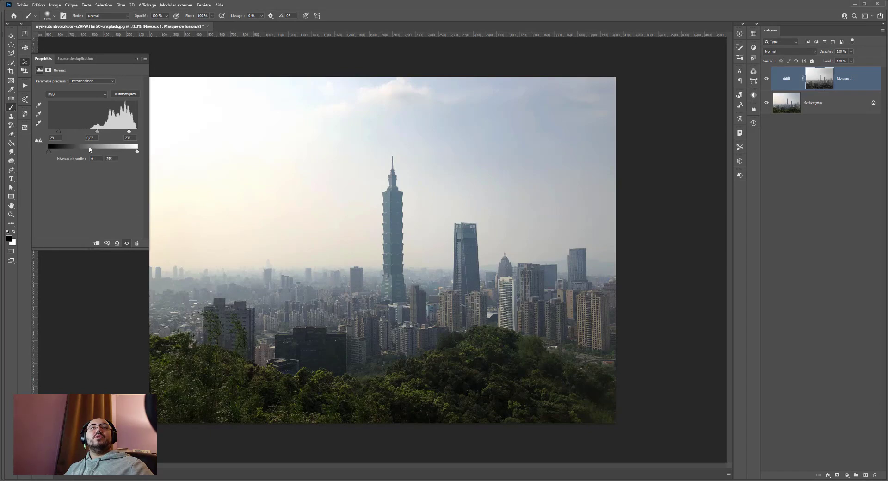
pyautogui.moveTo(51, 153); pyautogui.dragTo(54, 148)
pyautogui.click(128, 244)
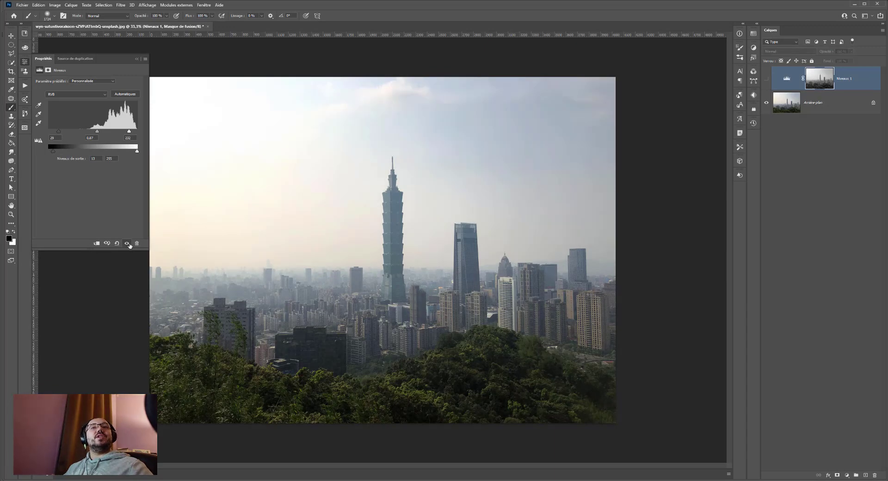
pyautogui.click(128, 244)
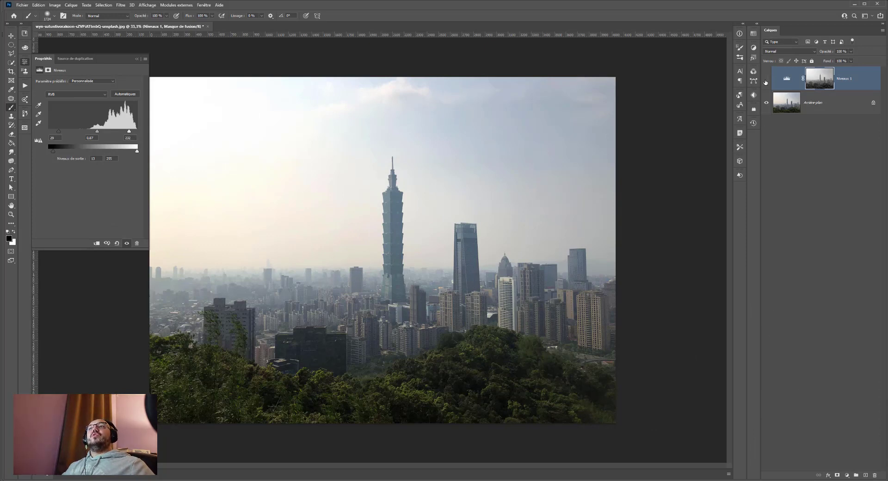
# - Hide the Levels layer and add a Courbes (Curves) adjustment layer above it
pyautogui.click(766, 79)
pyautogui.click(847, 475)
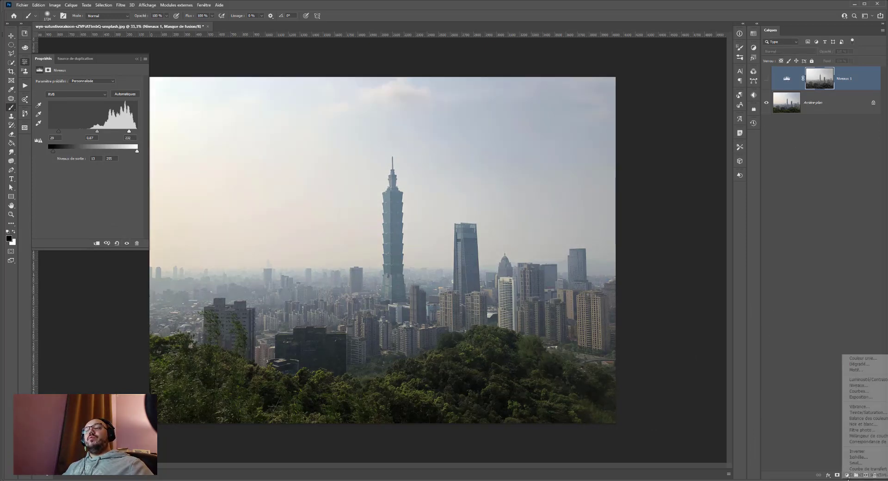
pyautogui.click(859, 390)
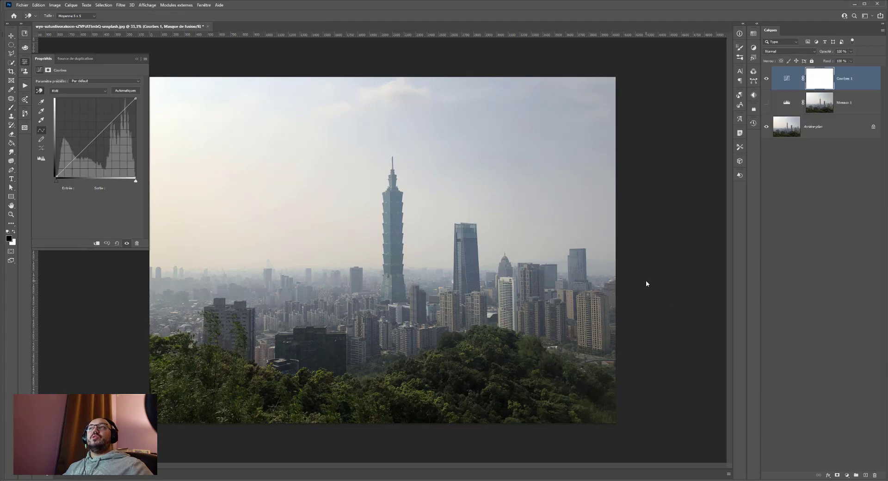
# - Fill the Curves layer mask with Apply Image, using the merged layers, RGB channel and Produit (Multiply) blending at 100% opacity
pyautogui.click(55, 5)
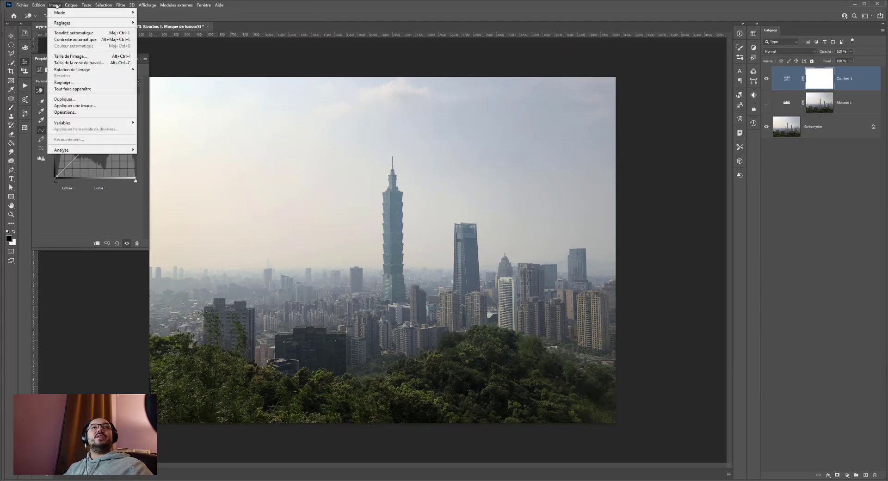
pyautogui.click(74, 105)
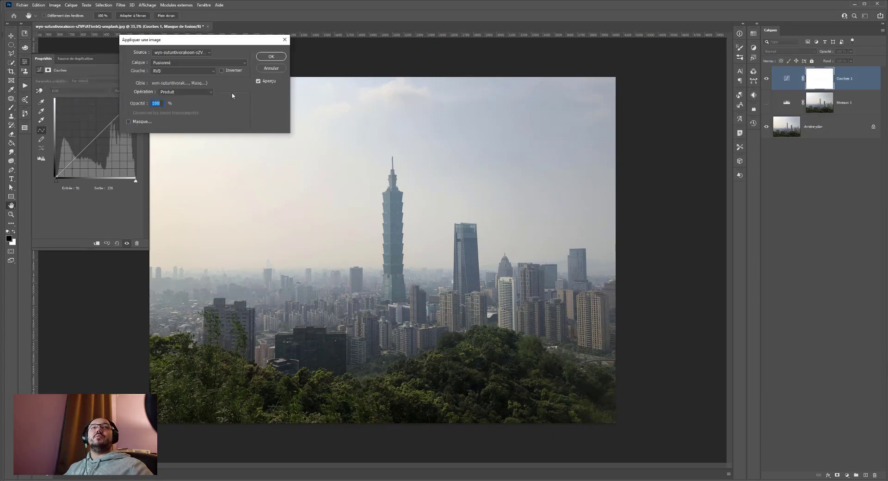
pyautogui.click(272, 57)
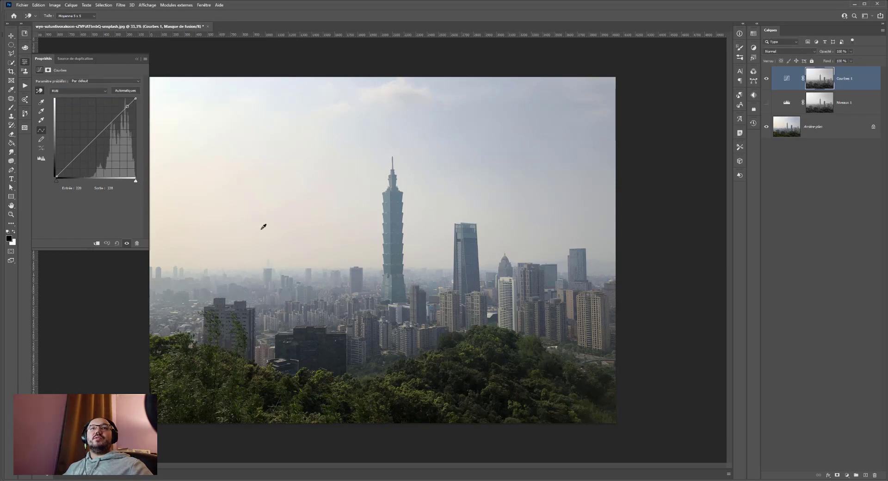
# - Darken the hazy skyline area by lowering the curve from input about 180 to output about 139, and compare before and after
pyautogui.moveTo(299, 272); pyautogui.dragTo(307, 287)
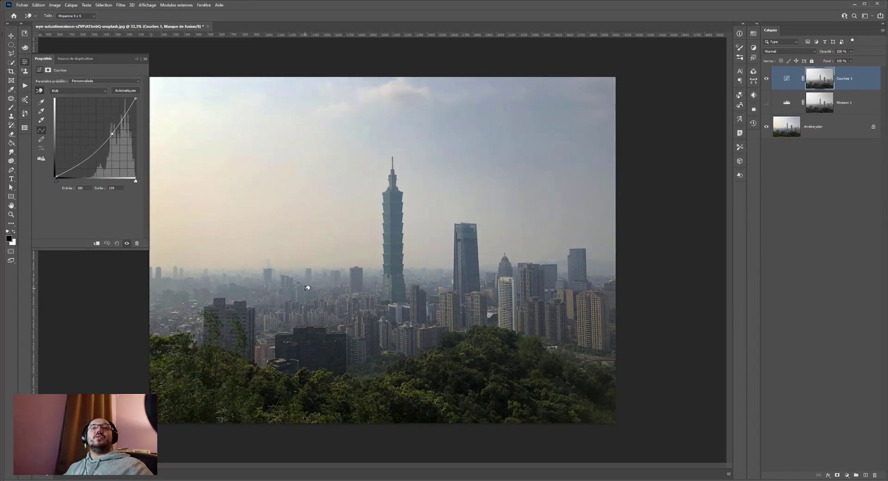
pyautogui.click(127, 243)
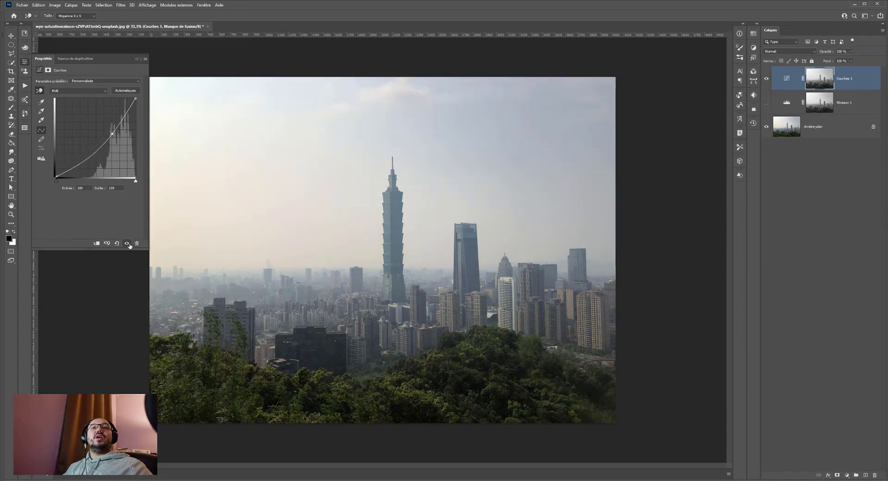
pyautogui.click(128, 243)
# - Add a second curve point for the bright sky at input 227, output 219, and compare the photo with the adjustment off and on
pyautogui.moveTo(194, 219)
pyautogui.mouseDown()
pyautogui.moveTo(193, 231)
pyautogui.moveTo(197, 222)
pyautogui.mouseUp()
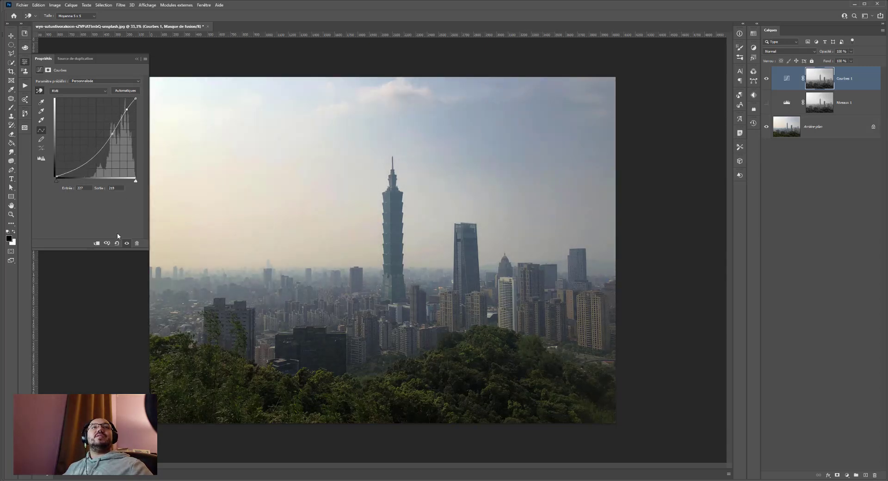
pyautogui.click(127, 243)
pyautogui.click(127, 244)
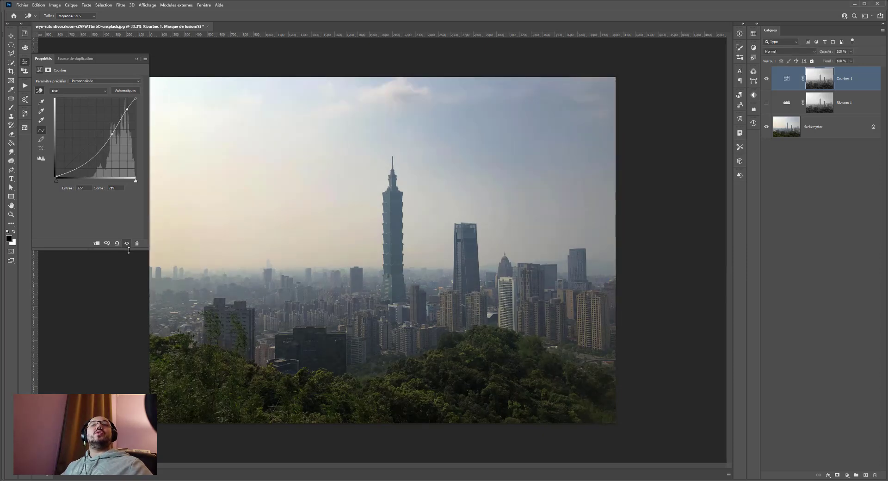
pyautogui.click(127, 244)
pyautogui.click(127, 244)
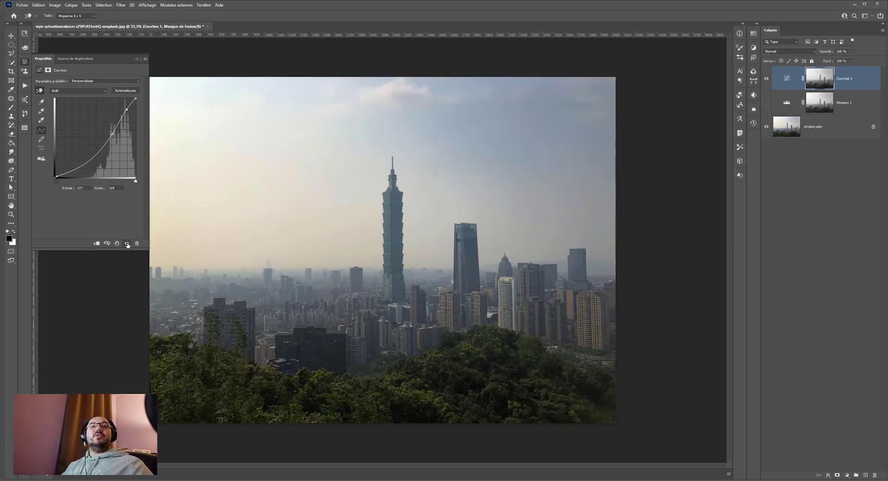
# - Add a Luminosité/Contraste adjustment layer with brightness raised to about 13, and compare the photo before and after
pyautogui.click(847, 474)
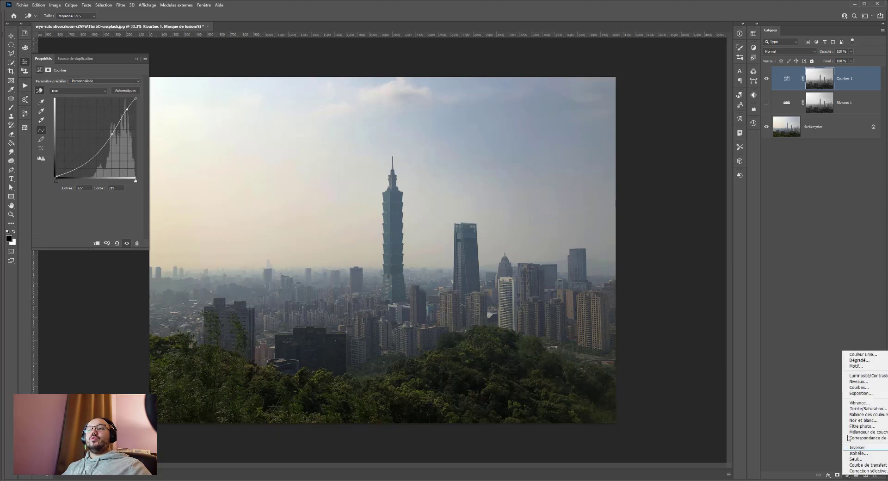
pyautogui.click(858, 376)
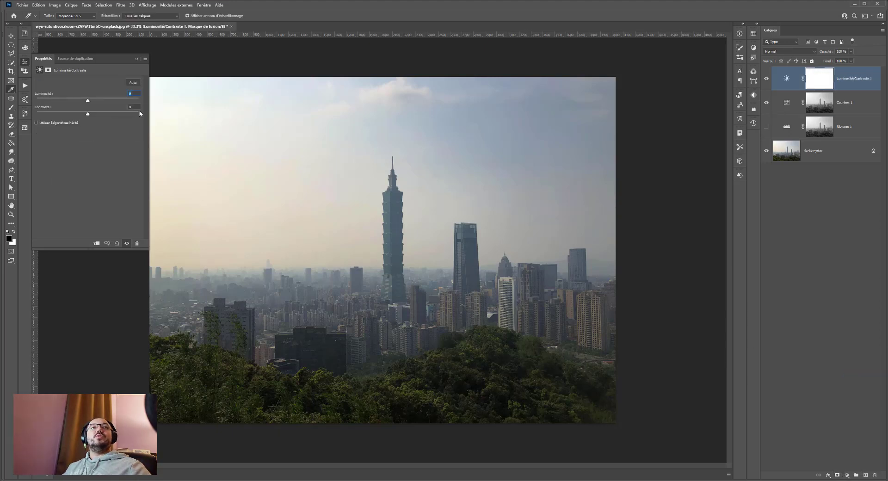
pyautogui.moveTo(87, 103); pyautogui.dragTo(93, 105)
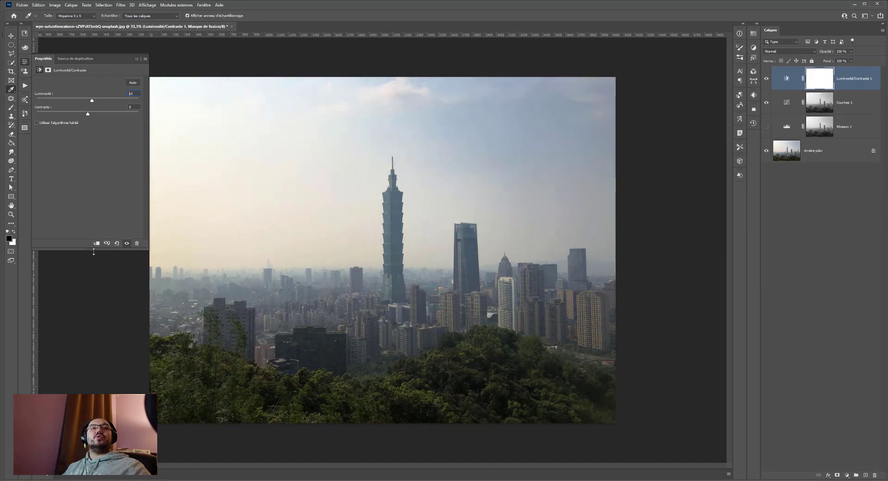
pyautogui.click(127, 243)
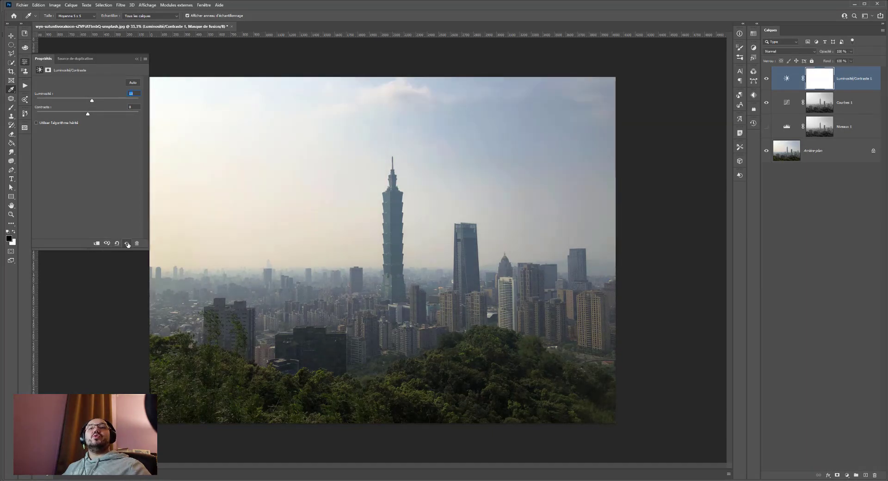
pyautogui.click(127, 243)
pyautogui.click(127, 243)
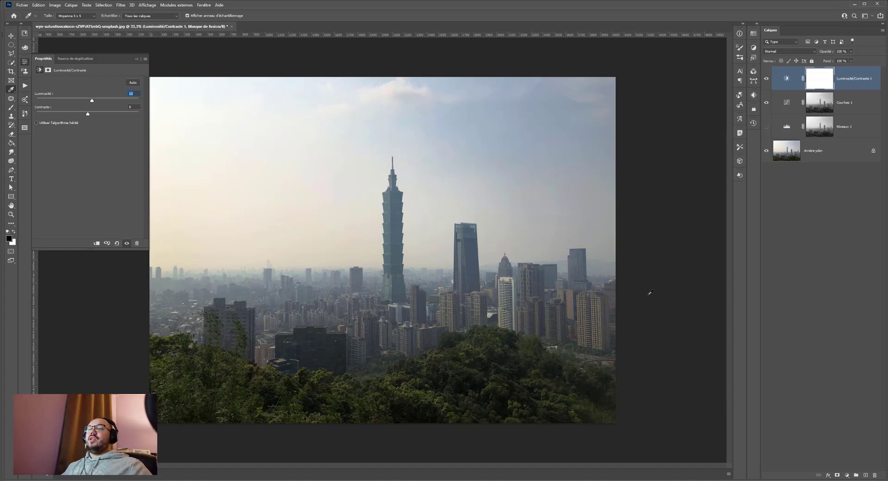
# - Add an empty layer on top and paint one large soft white Brush spot over the tall tower, undoing the stray black dab
pyautogui.click(865, 475)
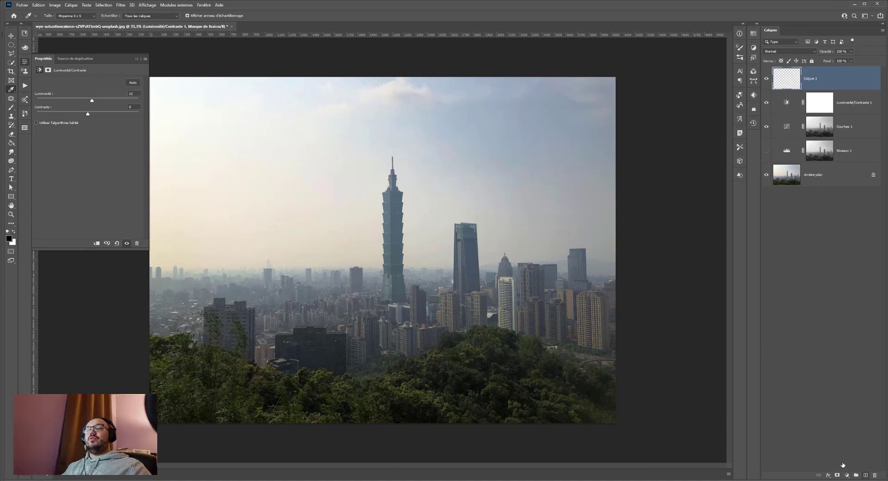
pyautogui.click(13, 107)
pyautogui.click(42, 108)
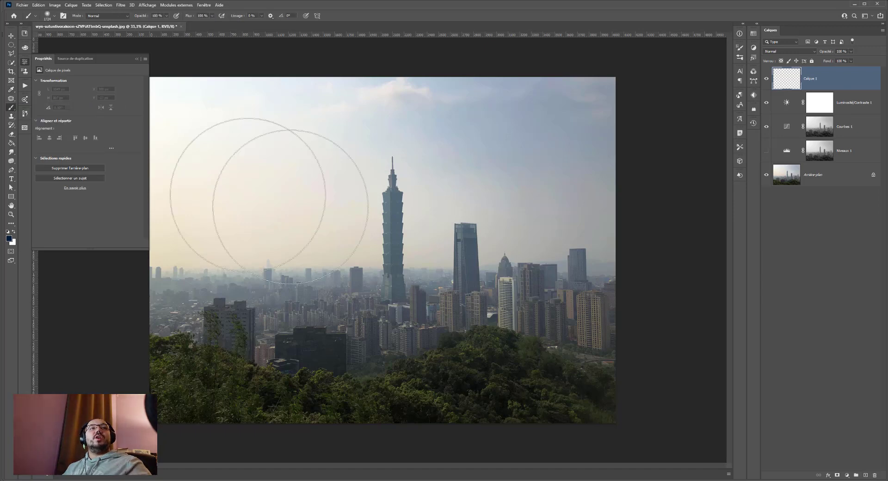
pyautogui.press('d')
pyautogui.hotkey('alt', 'd')
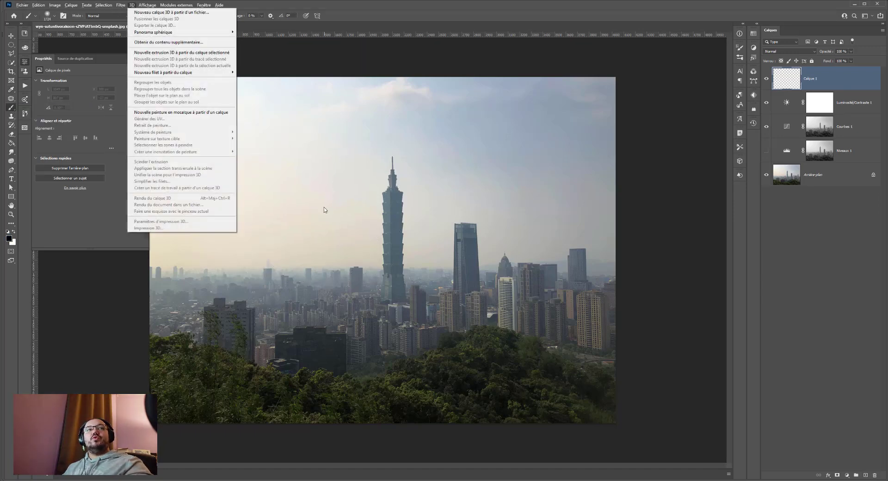
pyautogui.click(646, 202)
pyautogui.press('x')
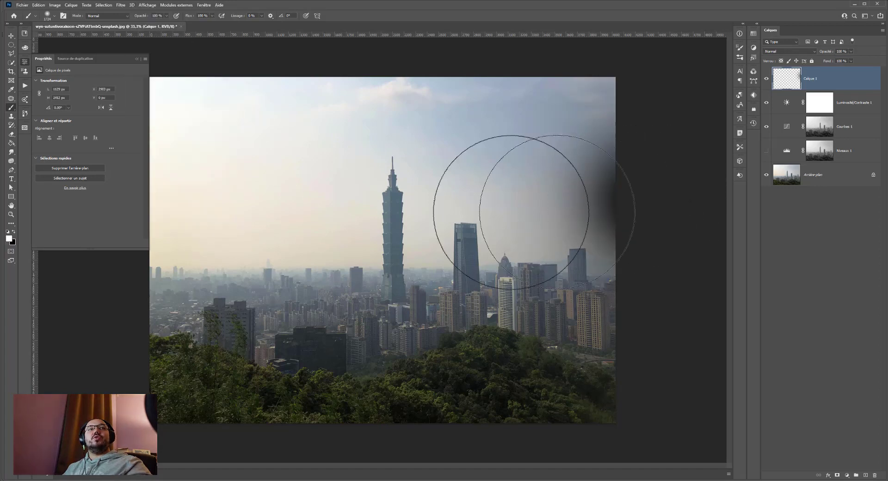
pyautogui.hotkey('ctrl', 'z')
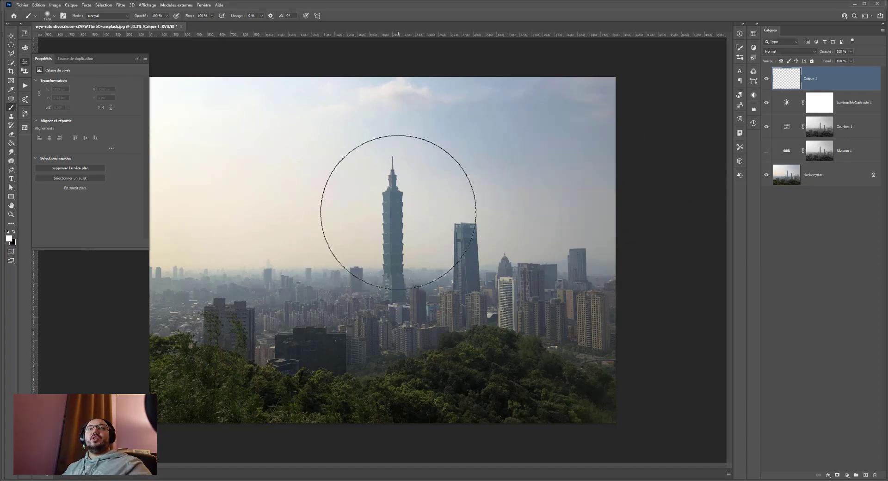
pyautogui.click(407, 202)
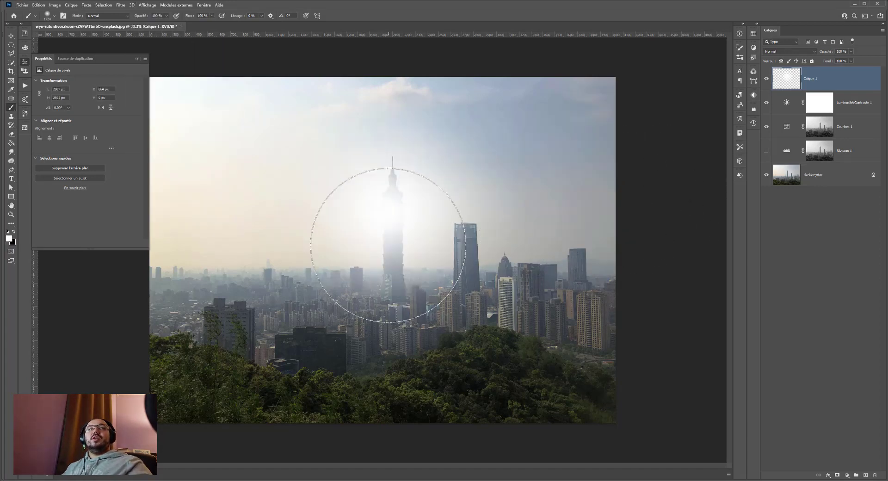
# - Set the painted layer's blend mode to Incrustation (Overlay) and its opacity to 46%, and compare the photo without and with it
pyautogui.click(787, 50)
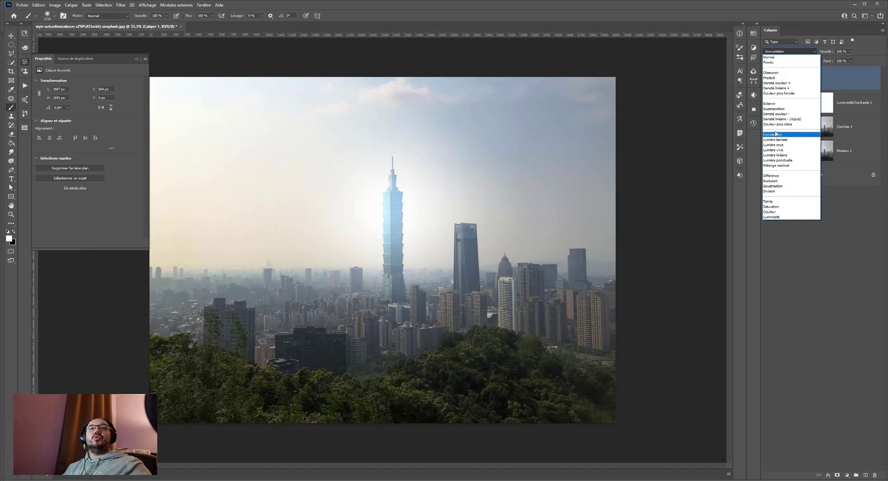
pyautogui.click(772, 134)
pyautogui.click(851, 51)
pyautogui.moveTo(822, 59); pyautogui.dragTo(830, 59)
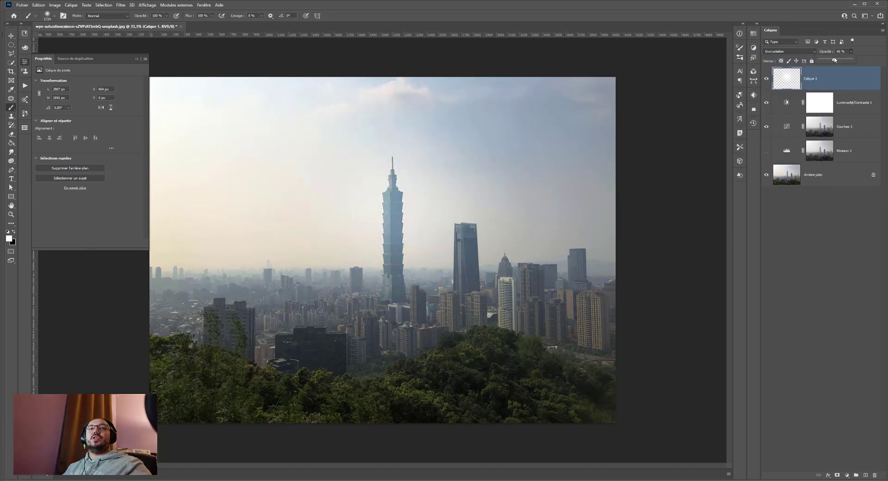
pyautogui.click(766, 79)
pyautogui.click(766, 79)
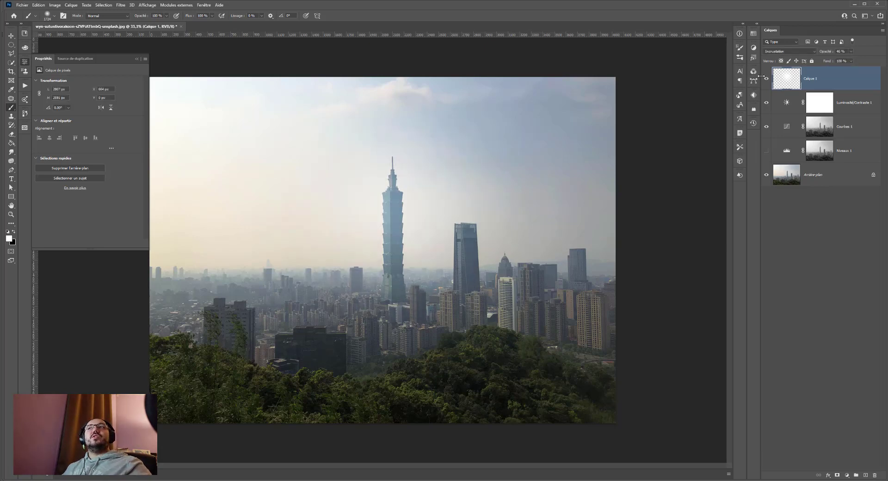
# - Hide all active edit layers, and show Courbes, Luminosité/Contraste and the painted layer again one by one to review each effect
pyautogui.click(766, 79)
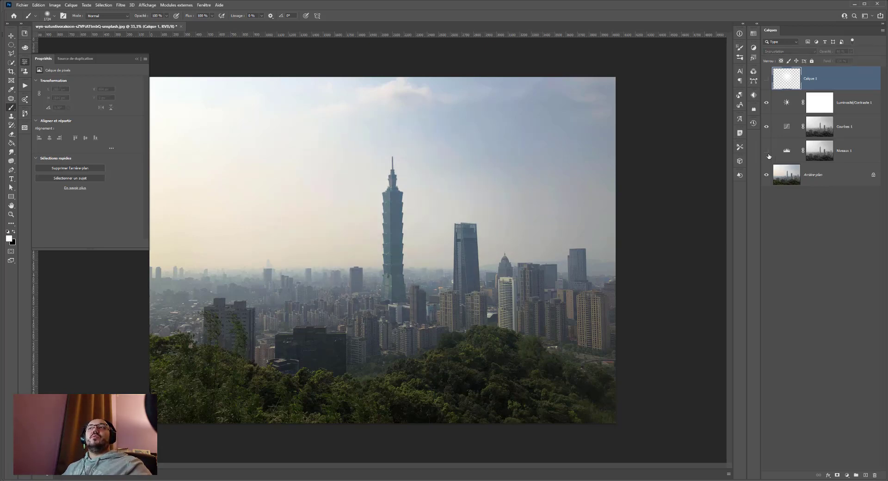
pyautogui.moveTo(766, 124); pyautogui.dragTo(767, 80)
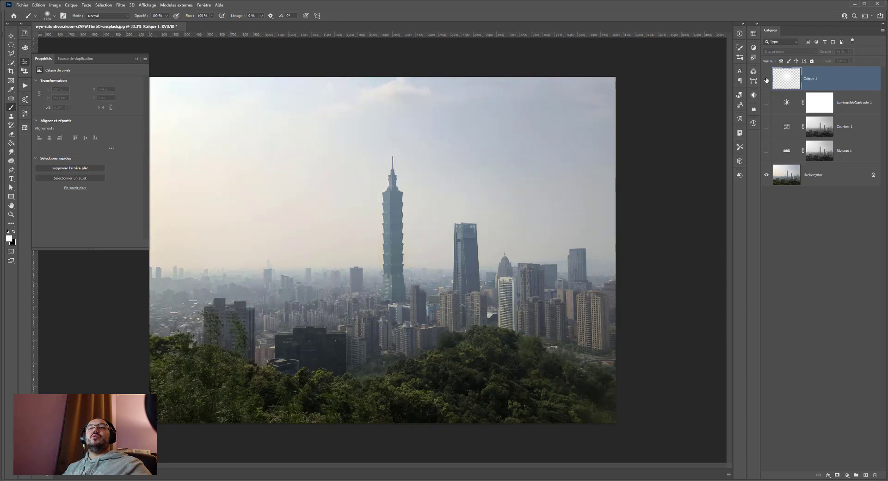
pyautogui.click(766, 127)
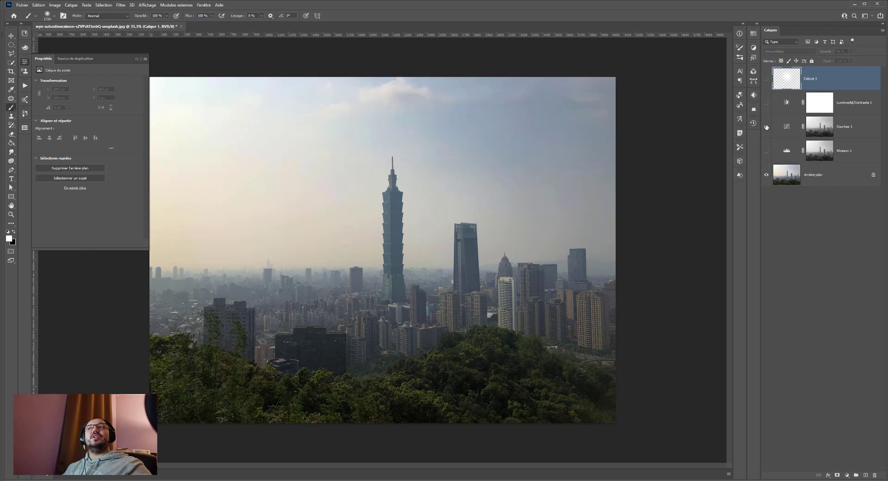
pyautogui.click(766, 102)
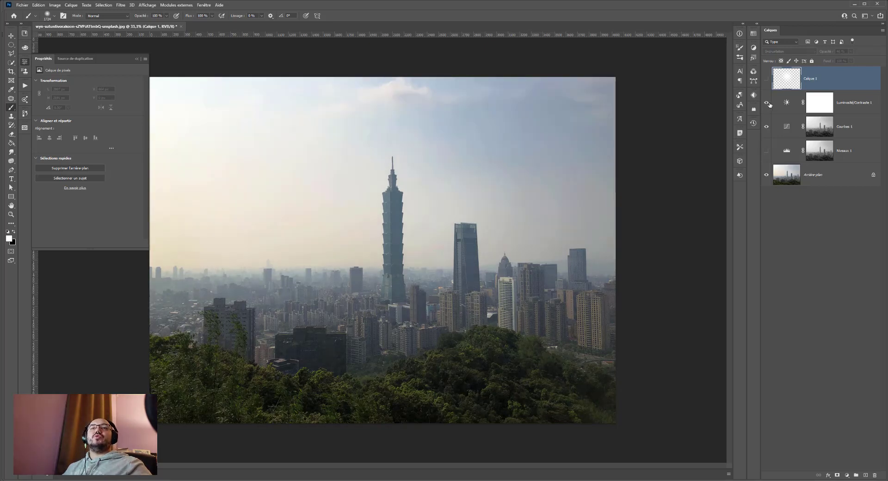
pyautogui.click(766, 78)
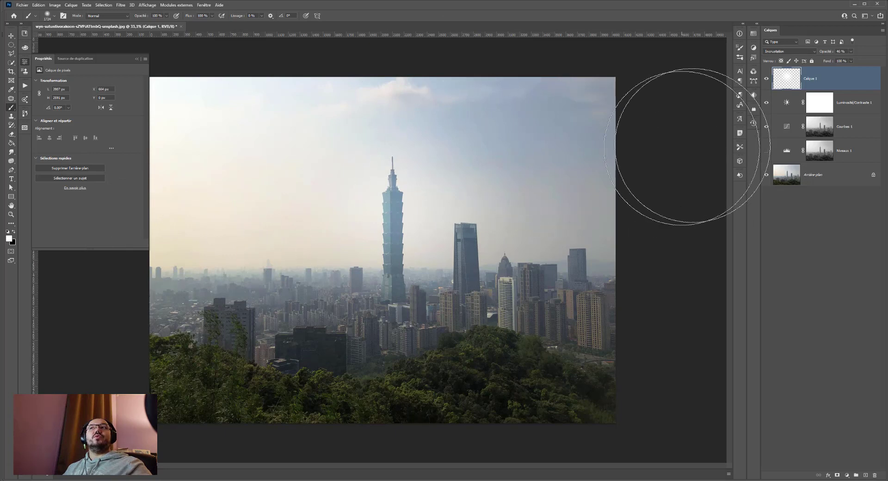
# - Group the painted layer and the Luminosité/Contraste, Courbes and Niveaux adjustment layers together
pyautogui.click(845, 150)
pyautogui.keyDown('shift'); pyautogui.click(835, 90); pyautogui.keyUp('shift')
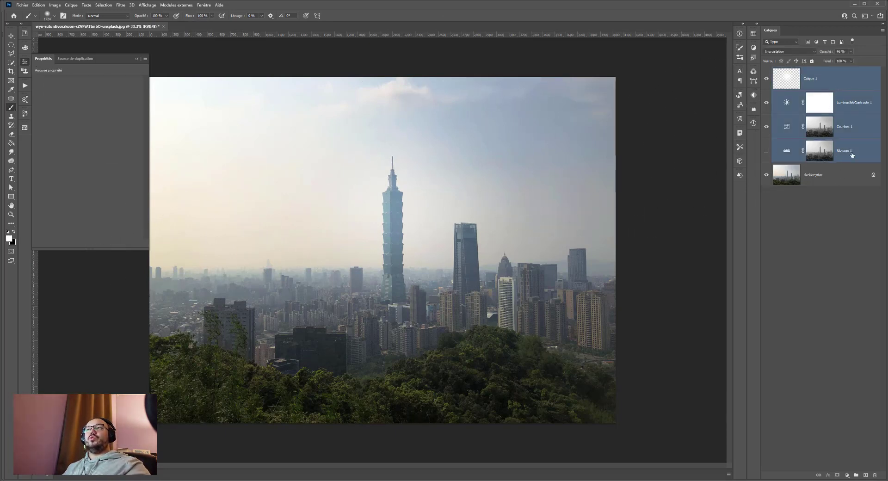
pyautogui.click(829, 151)
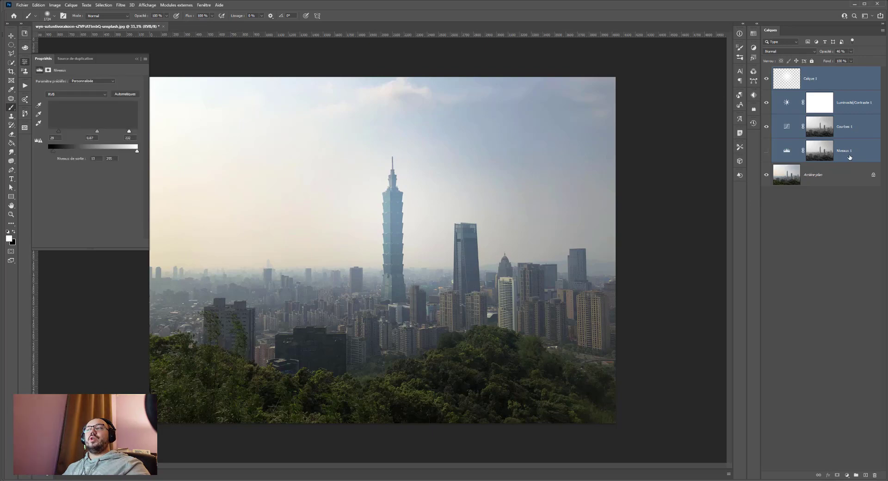
pyautogui.keyDown('shift'); pyautogui.click(815, 79); pyautogui.keyUp('shift')
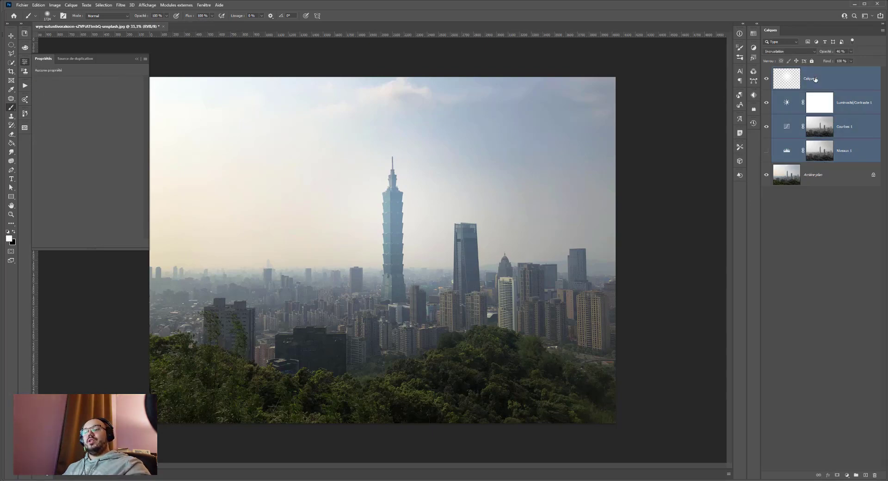
pyautogui.hotkey('ctrl', 'g')
# - Toggle the layer group's visibility repeatedly to compare the original photo with the full retouch
pyautogui.click(766, 71)
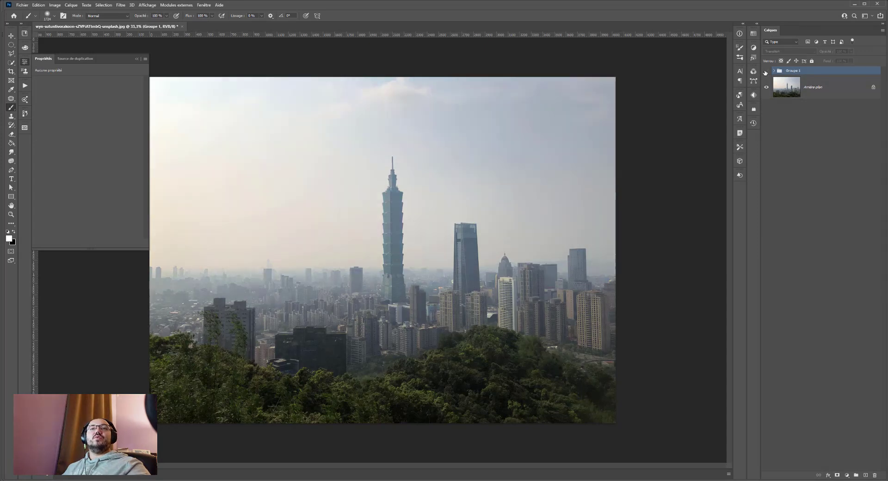
pyautogui.click(765, 72)
pyautogui.click(765, 71)
pyautogui.click(765, 71)
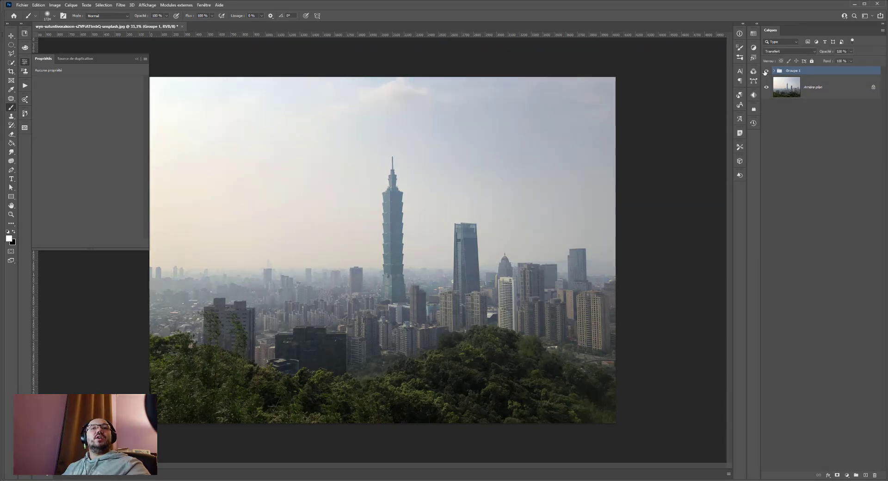
pyautogui.click(765, 71)
pyautogui.click(765, 71)
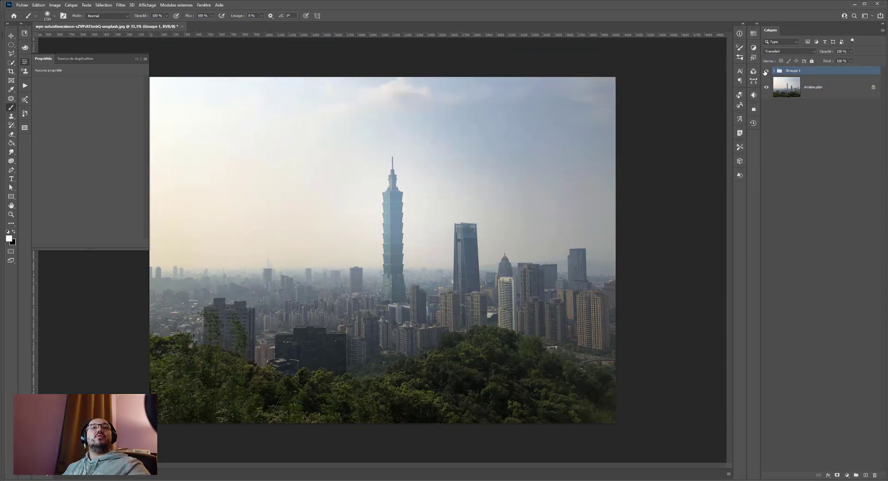
pyautogui.click(765, 72)
pyautogui.click(765, 72)
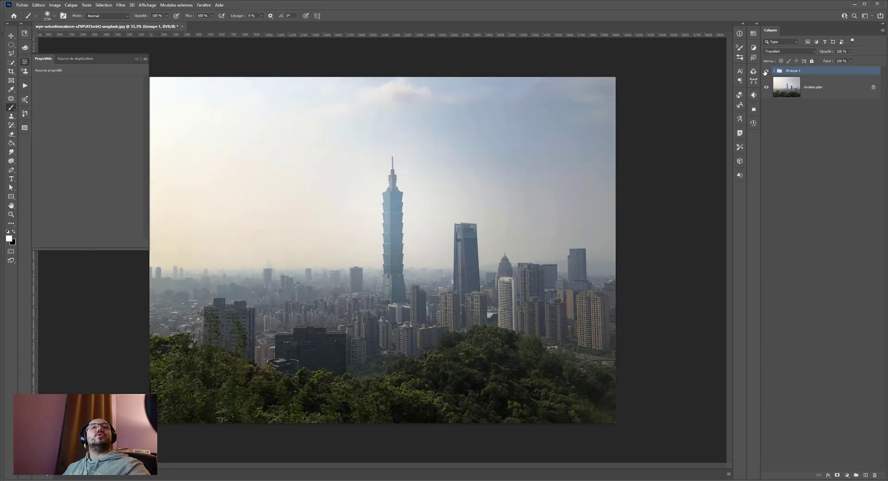
pyautogui.click(765, 72)
pyautogui.click(765, 72)
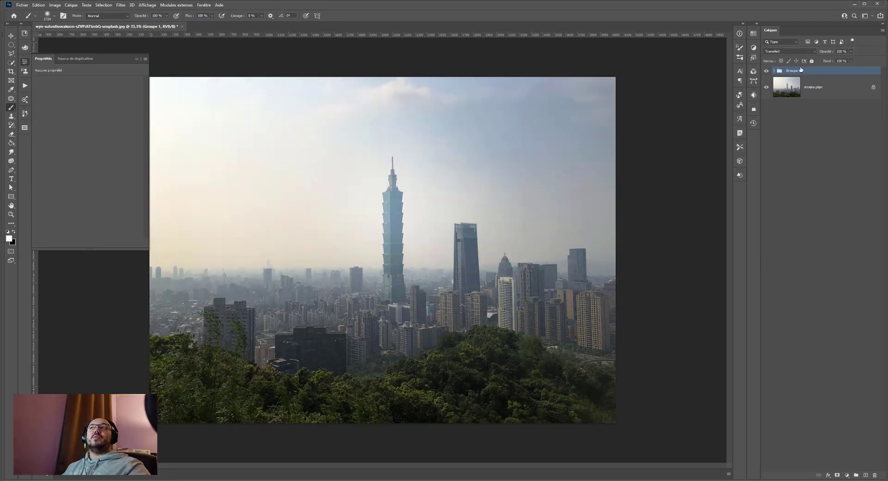
# - Select the photo's right half from the tower's centre with a rectangular selection and add it as a mask to the layer group
pyautogui.click(11, 45)
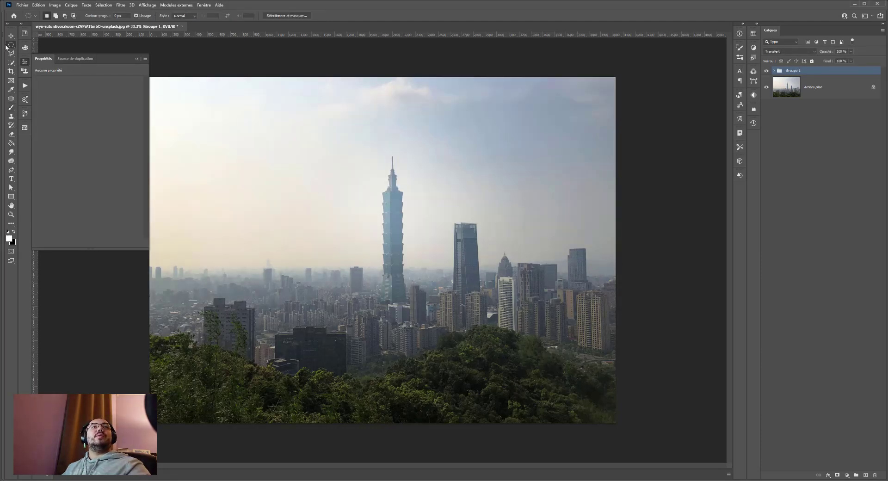
pyautogui.rightClick(11, 45)
pyautogui.click(50, 44)
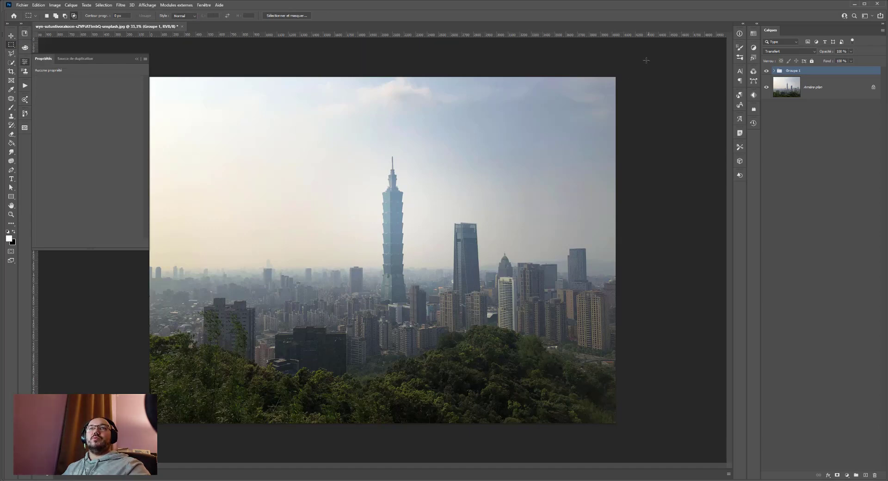
pyautogui.moveTo(646, 60); pyautogui.dragTo(391, 430)
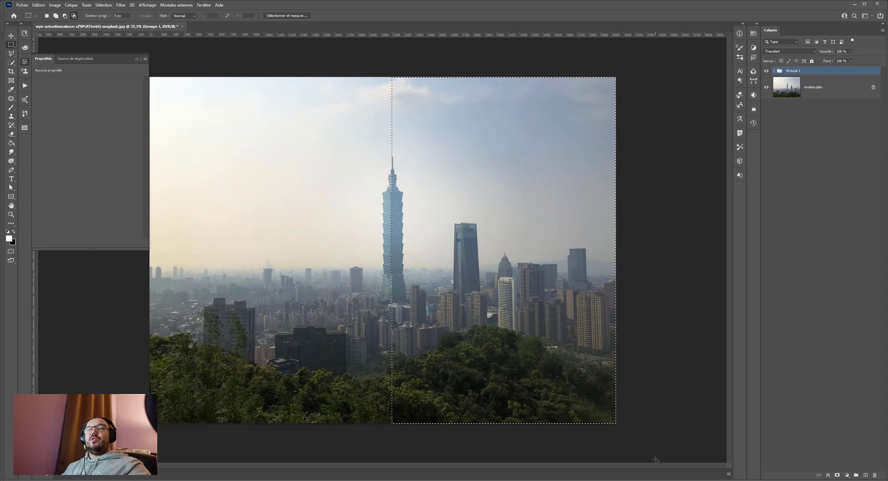
pyautogui.click(837, 475)
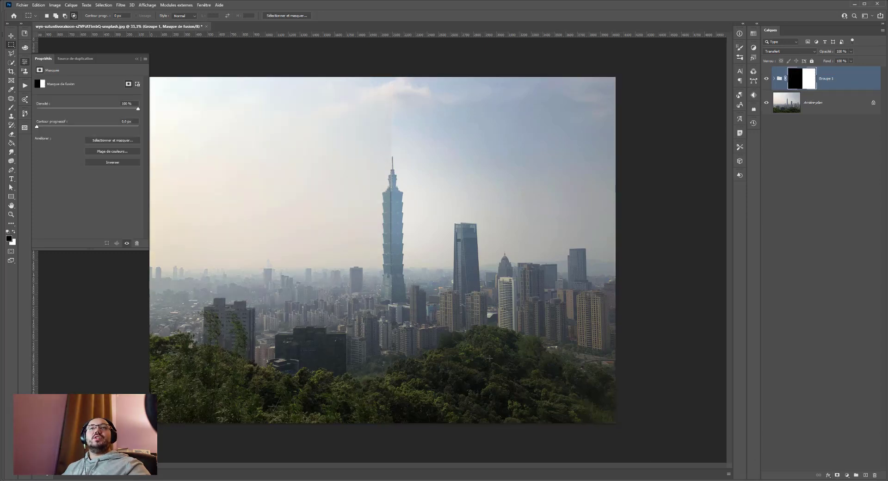
# - Invert the group's mask repeatedly to compare both halves, ending with the retouch showing on the left half only
pyautogui.hotkey('ctrl', 'i')
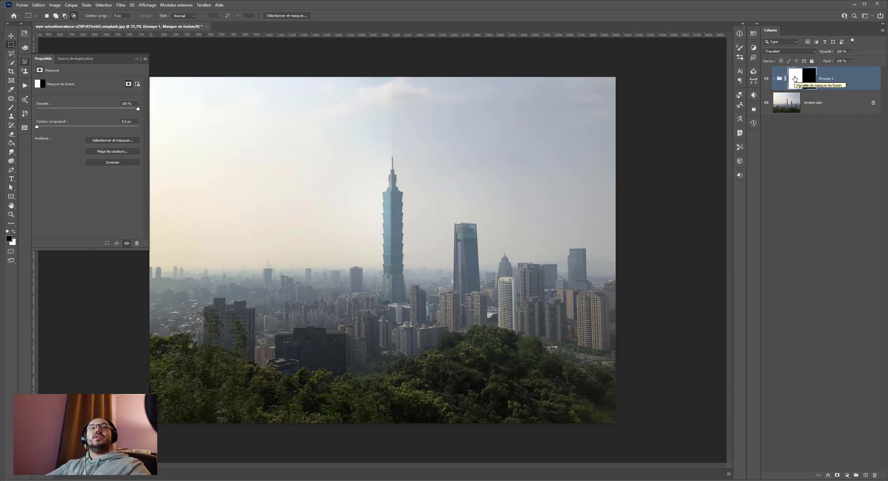
pyautogui.hotkey('ctrl', 'i')
pyautogui.hotkey('ctrl', 'i')
pyautogui.hotkey('ctrl', 'i')
pyautogui.hotkey('ctrl', 'i')
pyautogui.hotkey('ctrl', 'i')
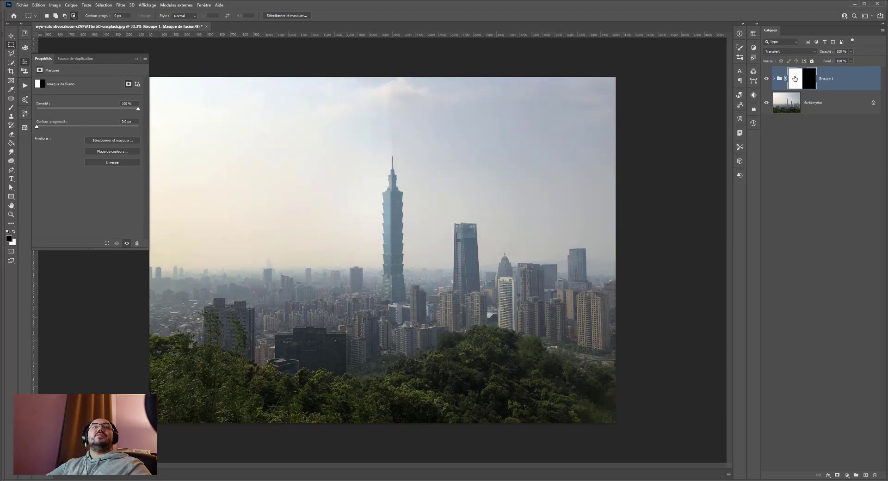
pyautogui.hotkey('ctrl', 'i')
pyautogui.hotkey('ctrl', 'i')
pyautogui.hotkey('ctrl', 'i')
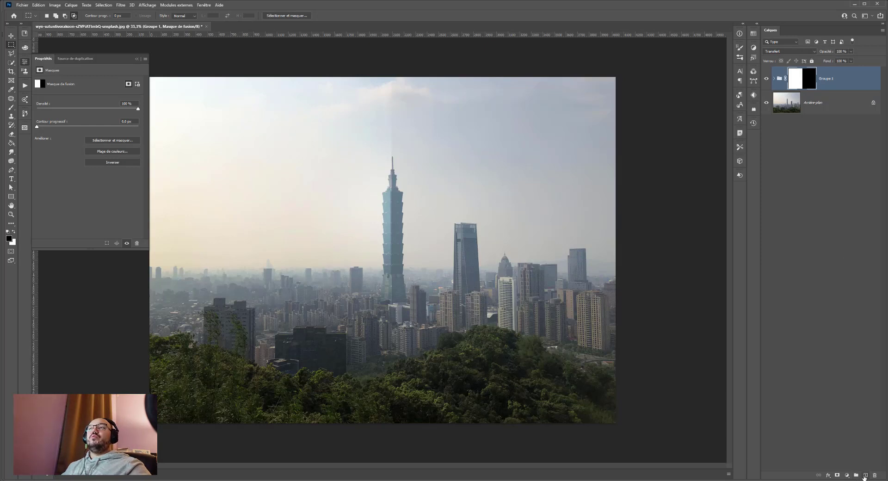
# - Duplicate the background layer and choose the Burn tool (Densité +) for working on the copy
pyautogui.click(819, 106)
pyautogui.hotkey('ctrl', 'j')
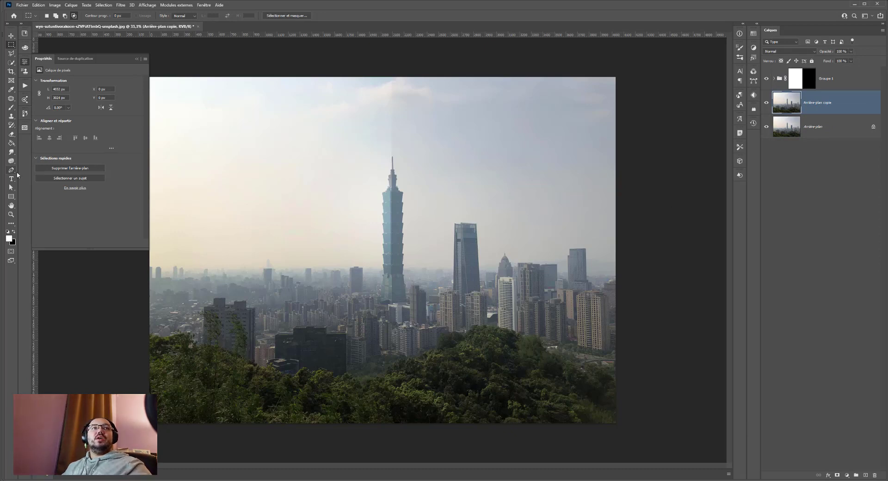
pyautogui.click(12, 153)
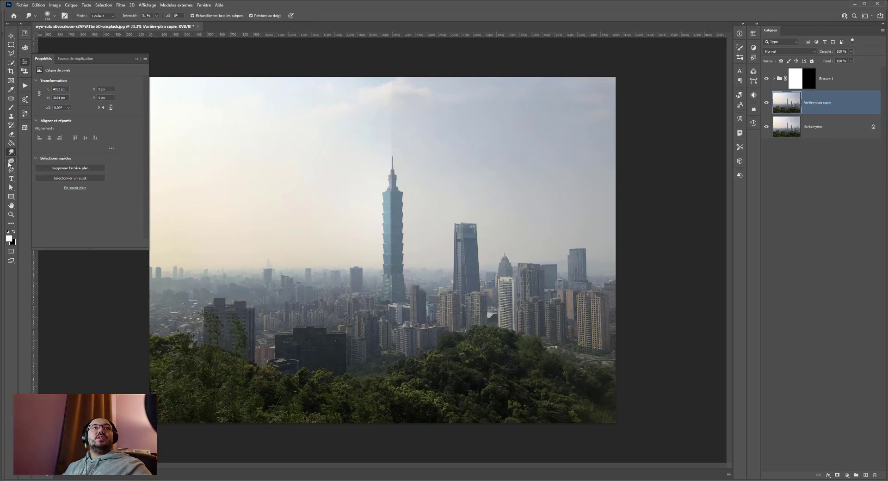
pyautogui.click(9, 162)
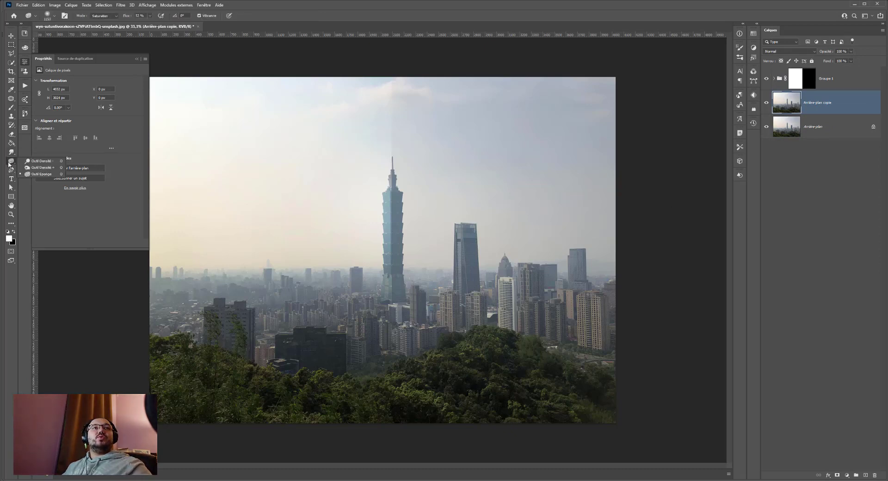
pyautogui.click(41, 162)
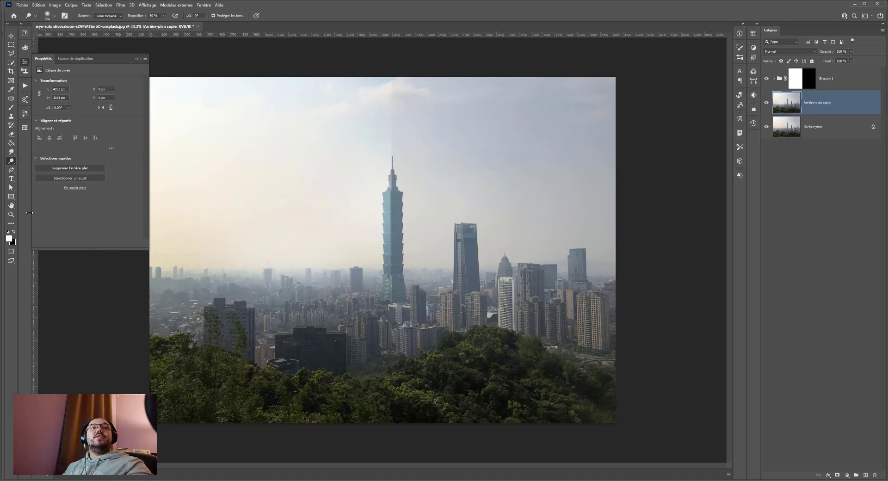
pyautogui.rightClick(11, 161)
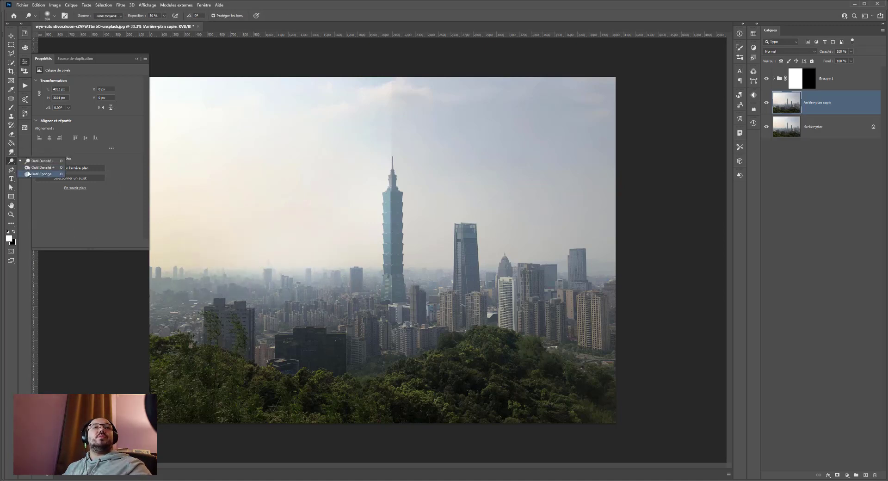
pyautogui.click(42, 174)
# - Try burning the hazy horizon left of the tower with the range at Tons clairs and at Tons moyens, and undo the strokes
pyautogui.moveTo(224, 253)
pyautogui.mouseDown()
pyautogui.moveTo(301, 259)
pyautogui.moveTo(237, 263)
pyautogui.mouseUp()
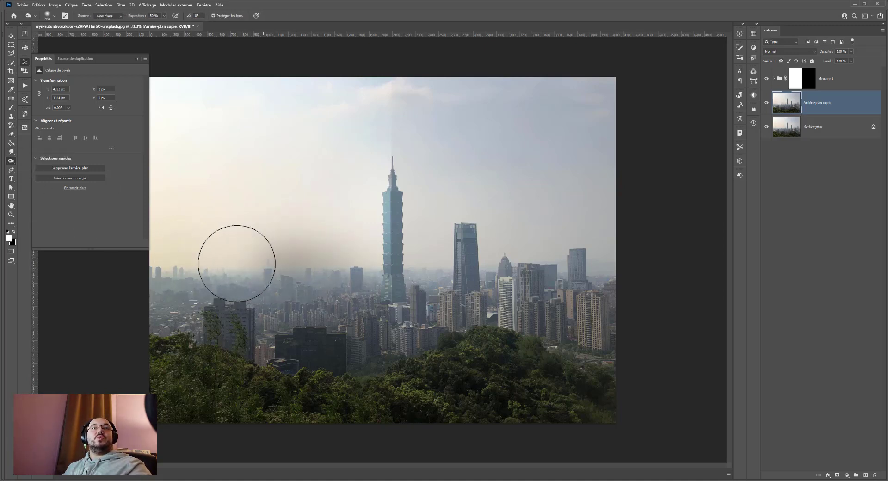
pyautogui.hotkey('ctrl', 'z')
pyautogui.click(104, 17)
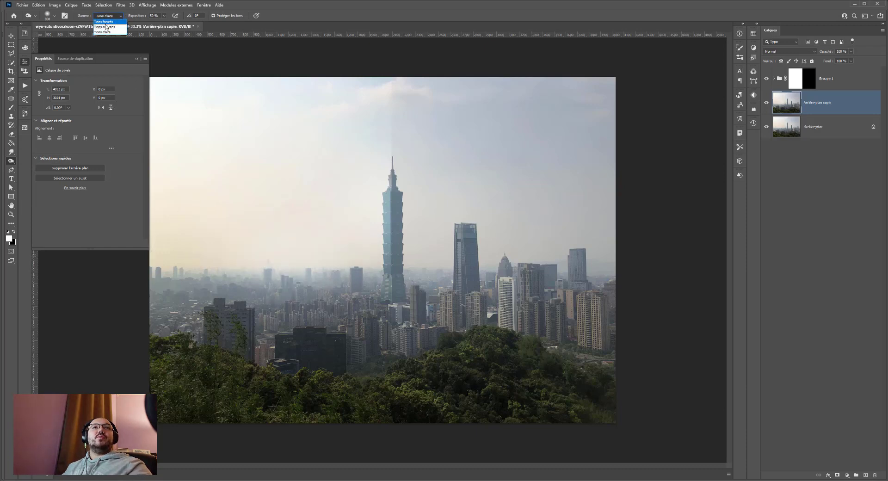
pyautogui.click(107, 27)
pyautogui.moveTo(286, 262)
pyautogui.mouseDown()
pyautogui.moveTo(151, 259)
pyautogui.moveTo(128, 265)
pyautogui.mouseUp()
pyautogui.hotkey('ctrl', 'z')
pyautogui.hotkey('ctrl', 'z')
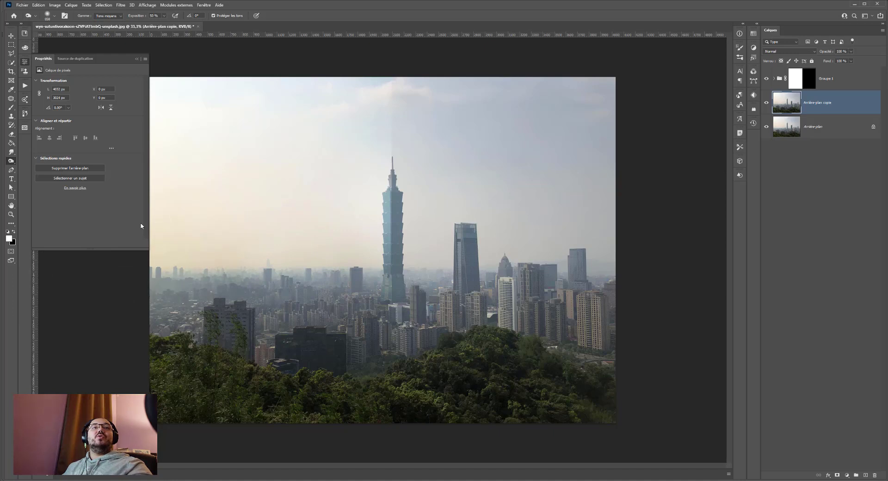
pyautogui.hotkey('ctrl', 'z')
pyautogui.hotkey('ctrl', 'z')
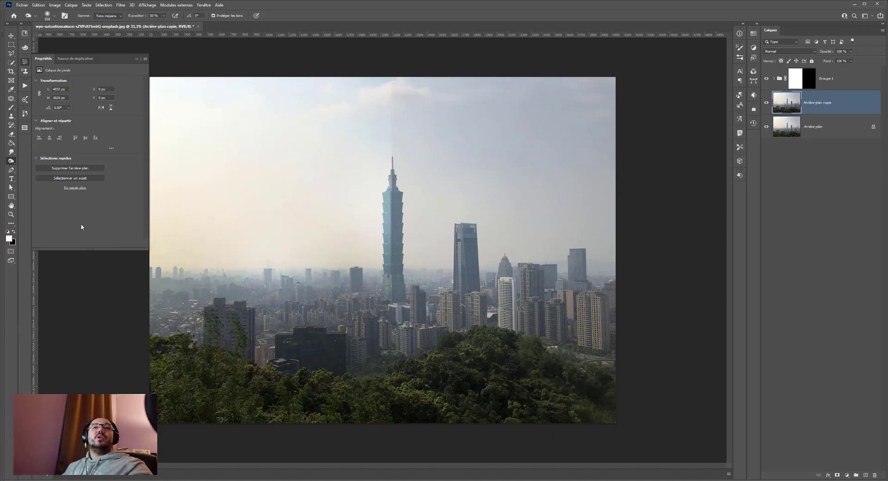
pyautogui.hotkey('ctrl', 'shift', 'z')
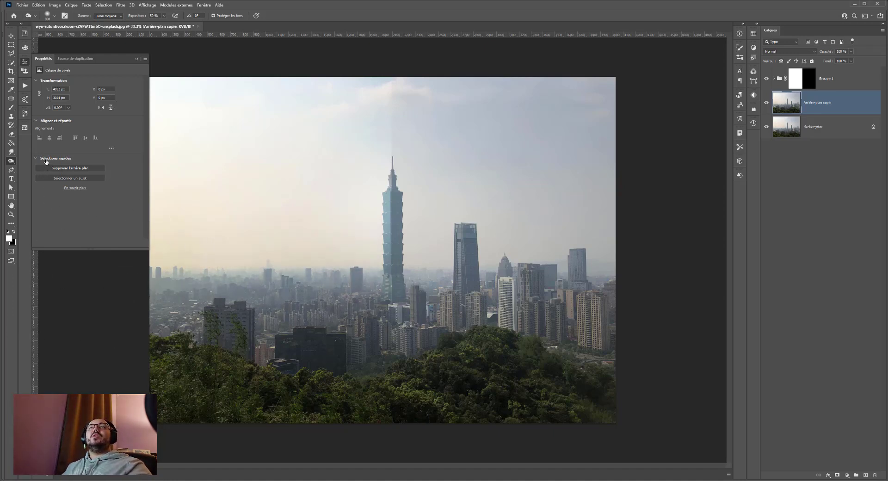
# - Set the Burn range to Tons foncés and the exposure to 25%, and darken the distant buildings left of the main tower
pyautogui.click(113, 16)
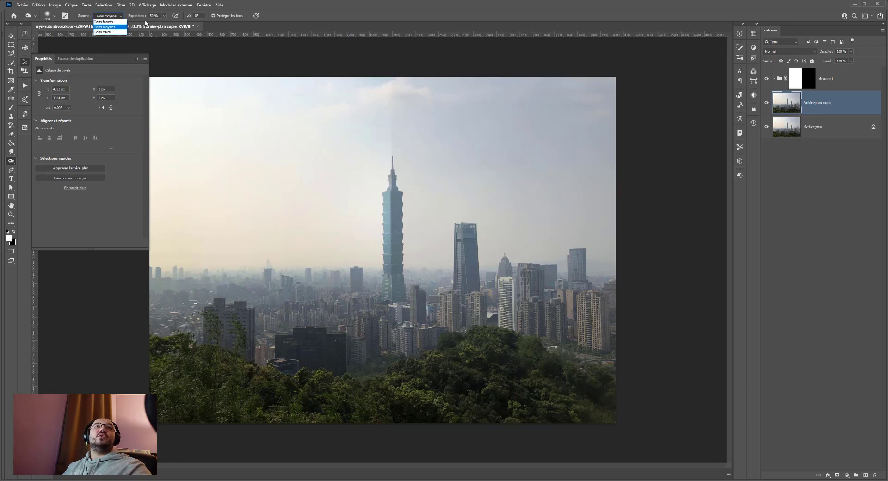
pyautogui.click(105, 22)
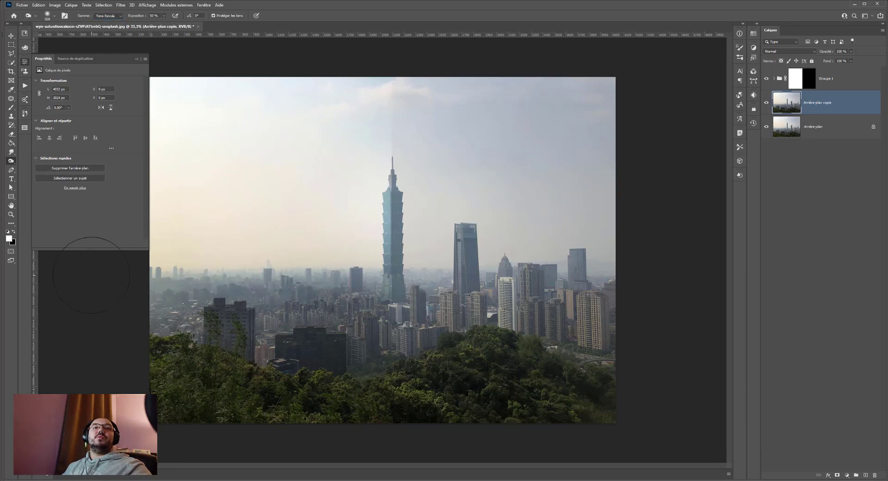
pyautogui.click(766, 103)
pyautogui.click(767, 103)
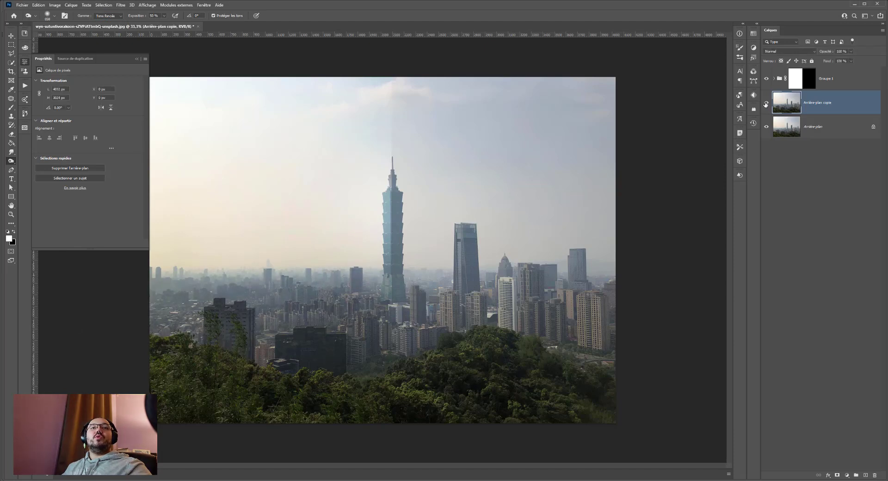
pyautogui.click(339, 329)
pyautogui.hotkey('ctrl', 'z')
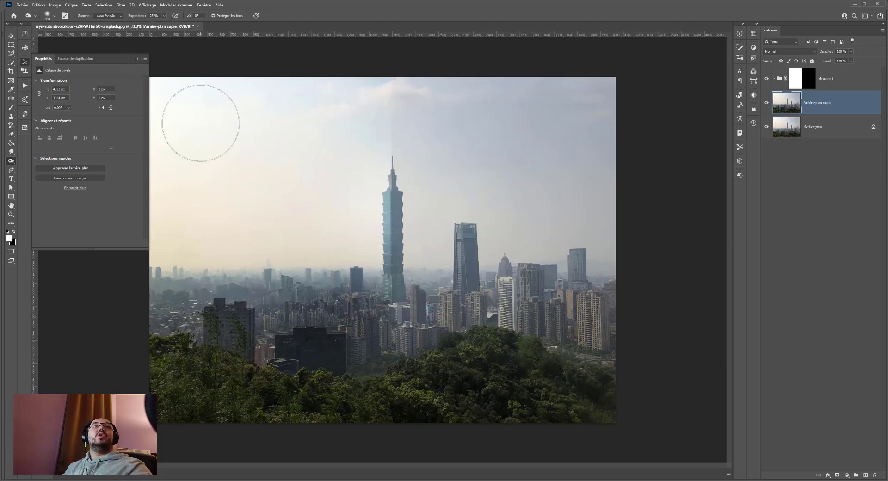
# - Set the Burn range to Tons moyens and toggle the background copy's visibility to compare the skyline without and with the burning
pyautogui.click(107, 16)
pyautogui.click(109, 23)
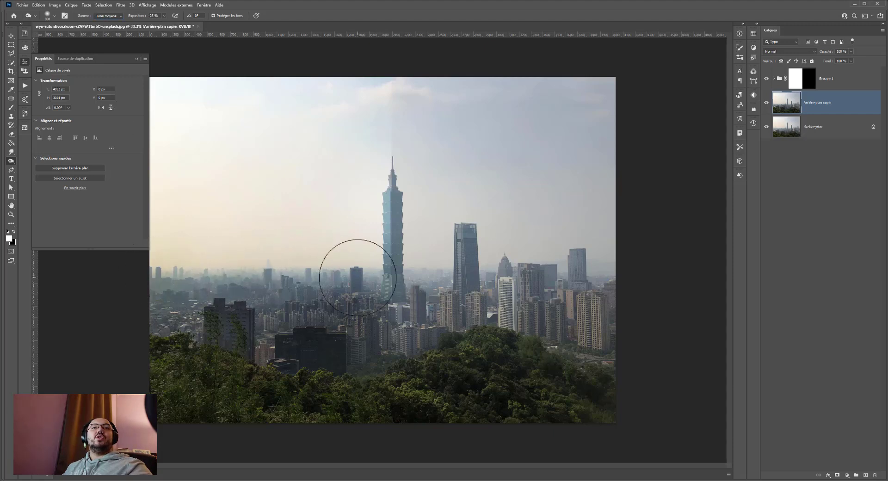
pyautogui.click(766, 103)
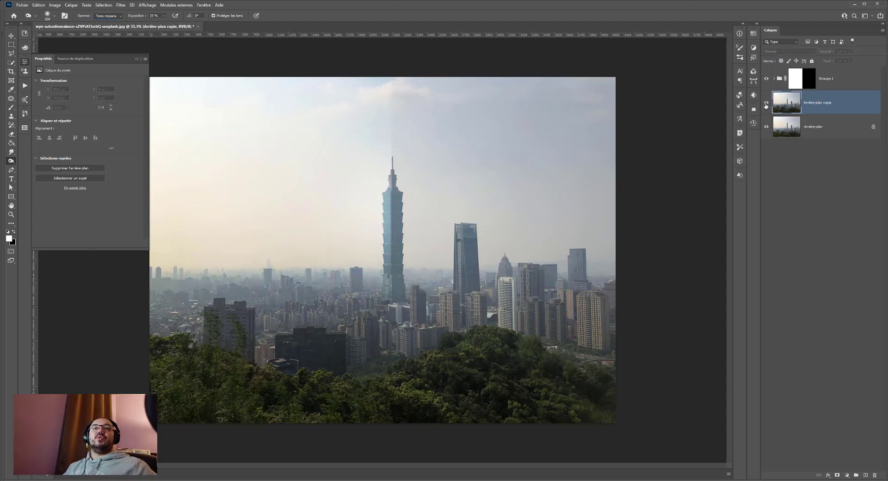
pyautogui.click(766, 102)
pyautogui.click(765, 103)
pyautogui.click(766, 102)
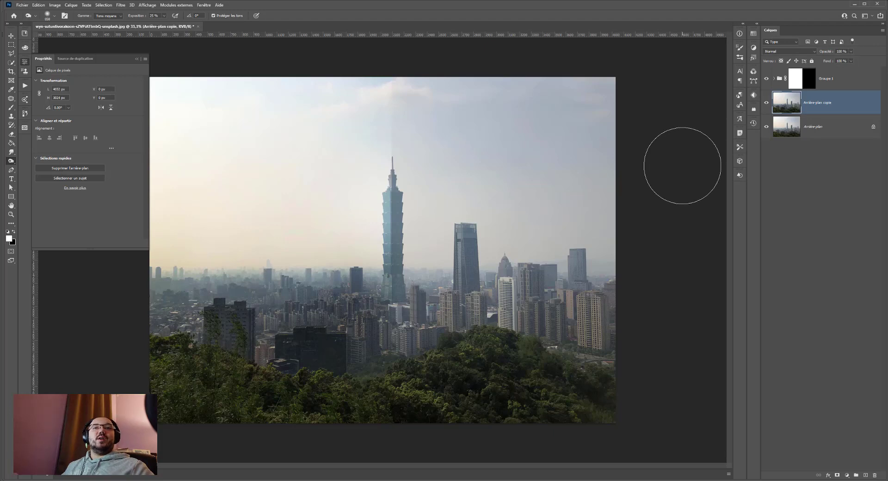